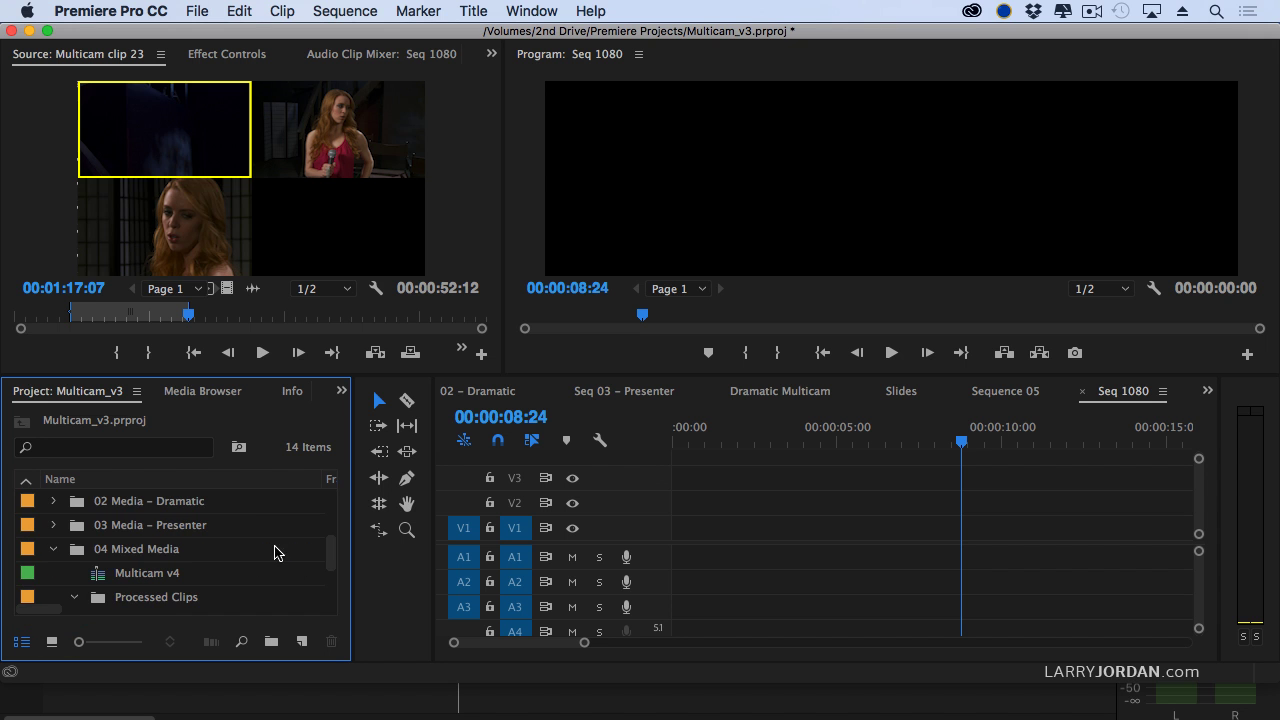
- Maximize the Project panel and delete the Multicam v4 sequence
{"action": "key", "text": "grave"}
{"action": "left_click", "coordinate": [89, 380]}
{"action": "key", "text": "Delete"}
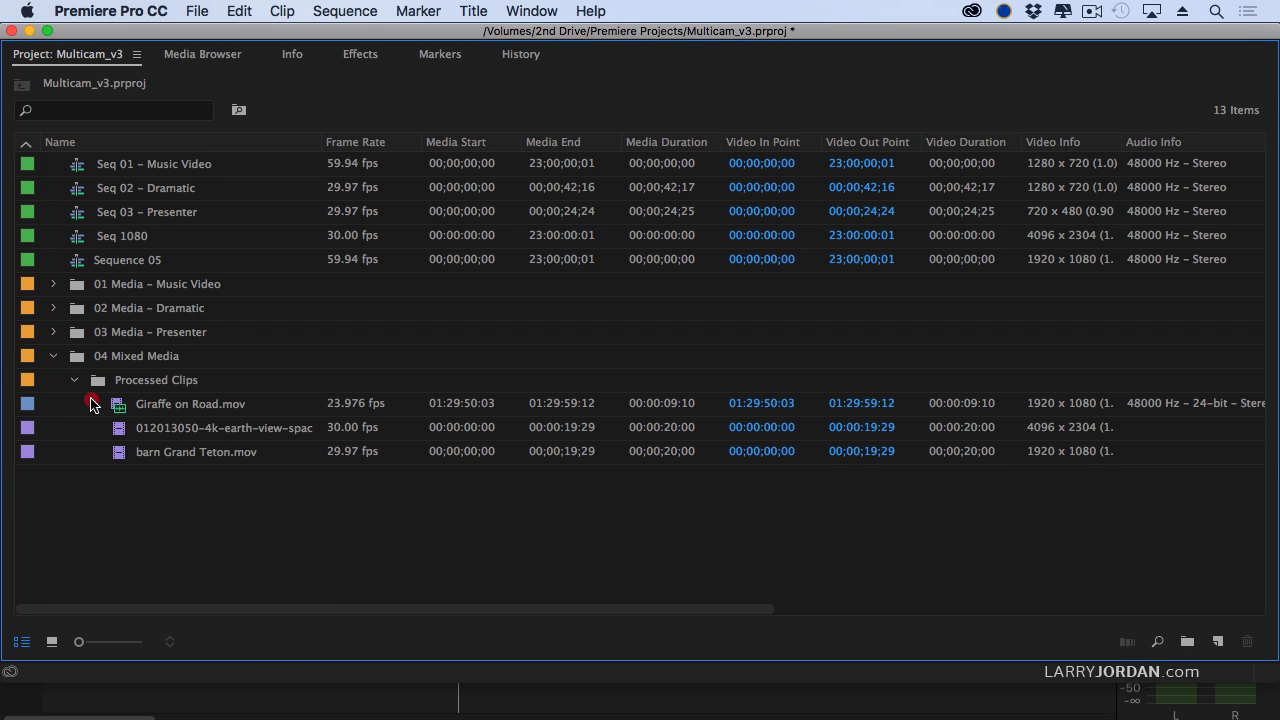
- Move the three clips from Processed Clips into 04 Mixed Media and delete the empty Processed Clips bin
{"action": "left_click_drag", "start_coordinate": [90, 403], "coordinate": [134, 466]}
{"action": "left_click_drag", "start_coordinate": [118, 410], "coordinate": [90, 357]}
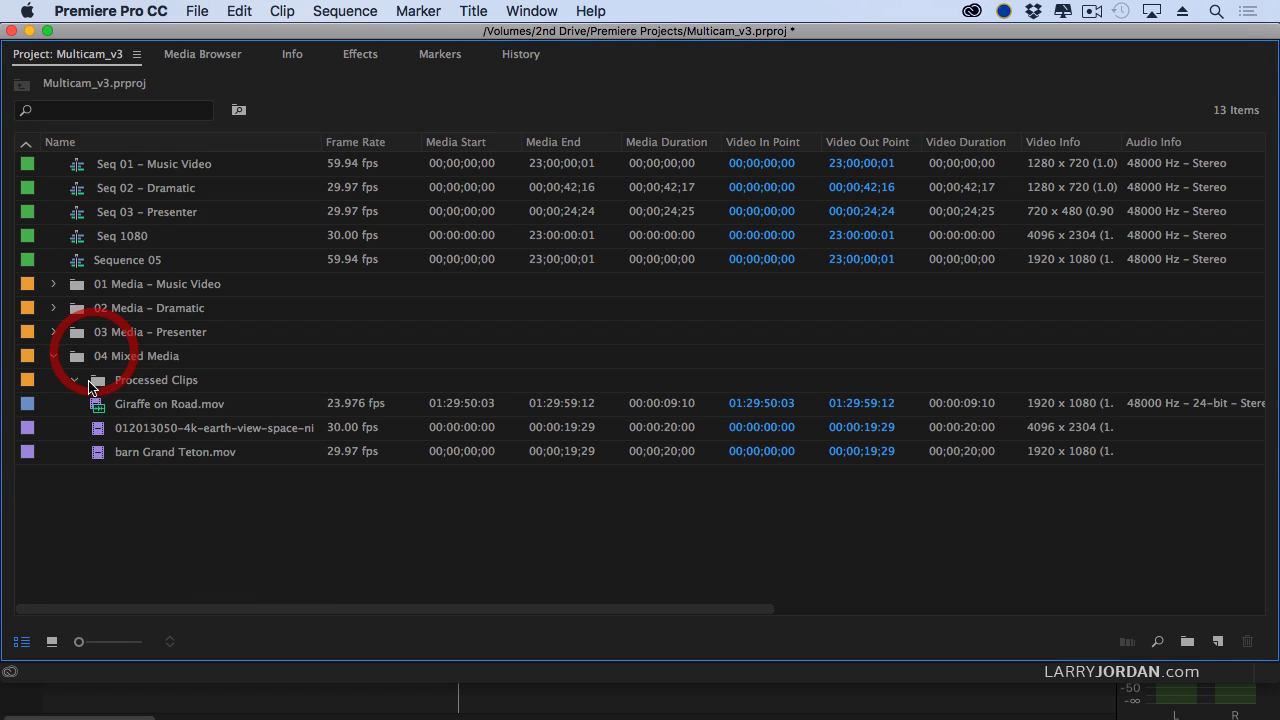
{"action": "left_click", "coordinate": [89, 383]}
{"action": "key", "text": "Delete"}
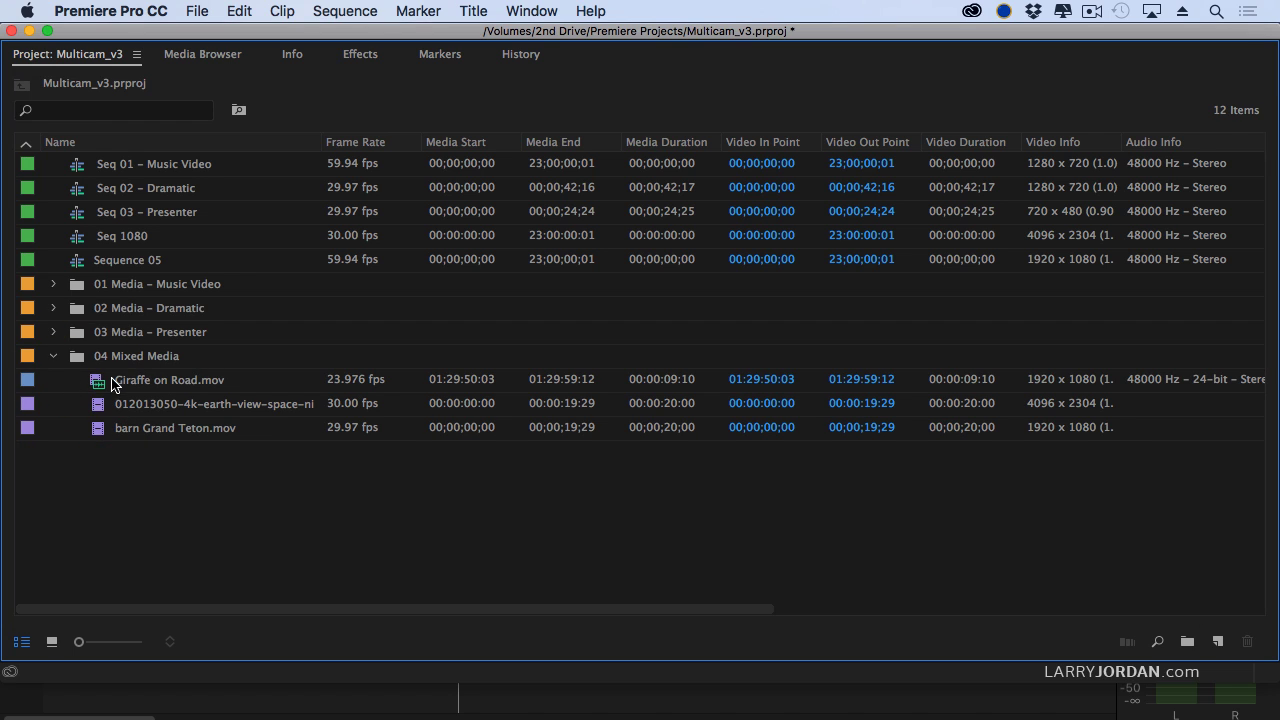
- Inspect Giraffe on Road.mov, the 4K earth view and barn Grand Teton.mov, then select all three clips
{"action": "left_click", "coordinate": [112, 383]}
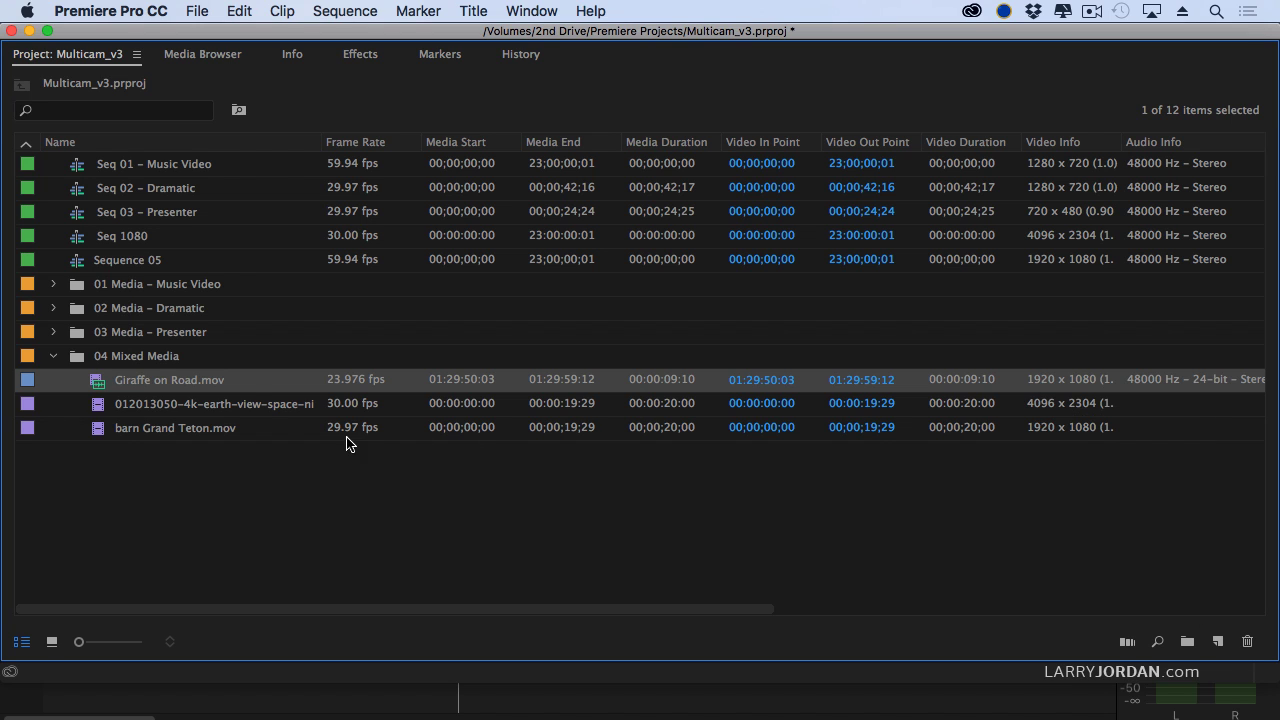
{"action": "left_click", "coordinate": [272, 405]}
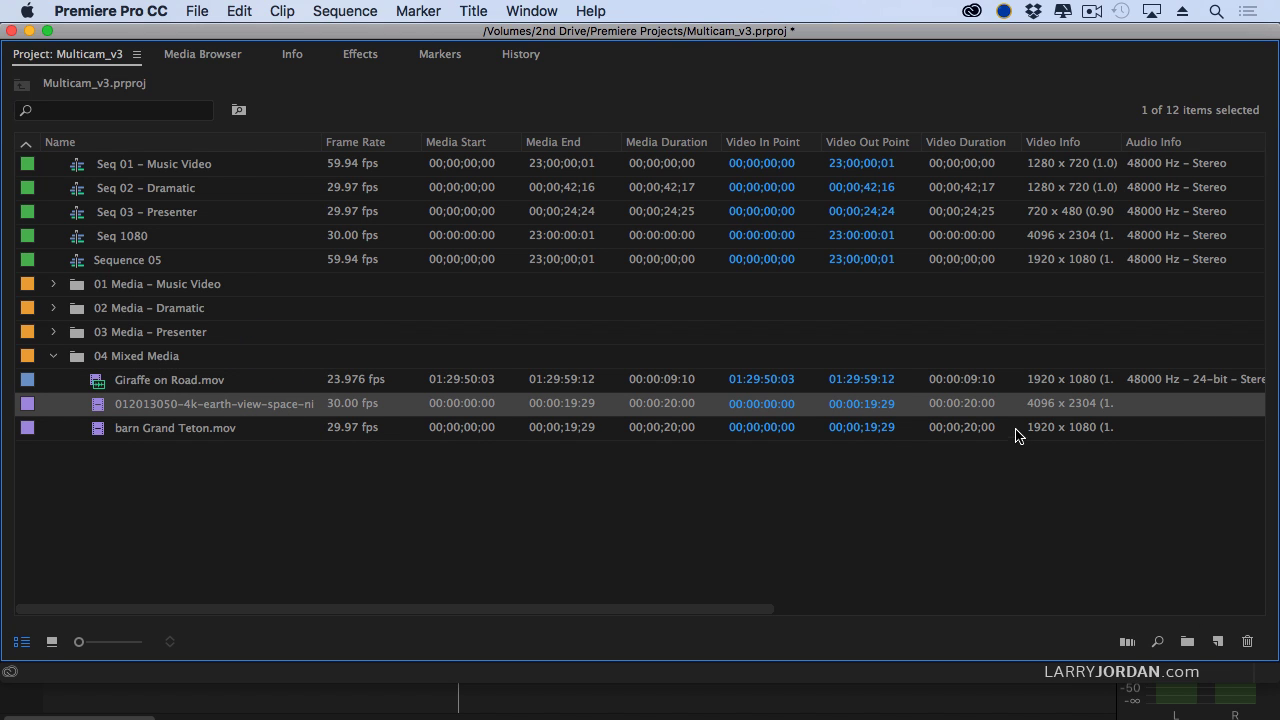
{"action": "left_click", "coordinate": [227, 432]}
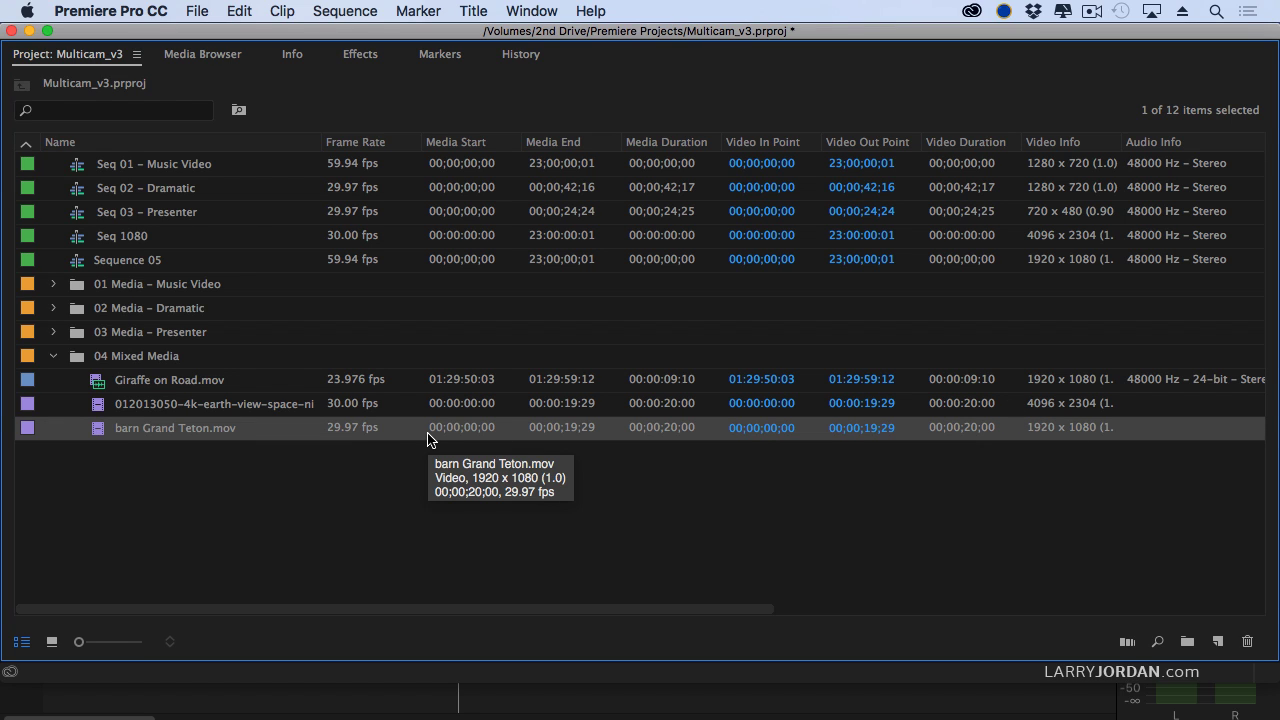
{"action": "left_click", "coordinate": [413, 491]}
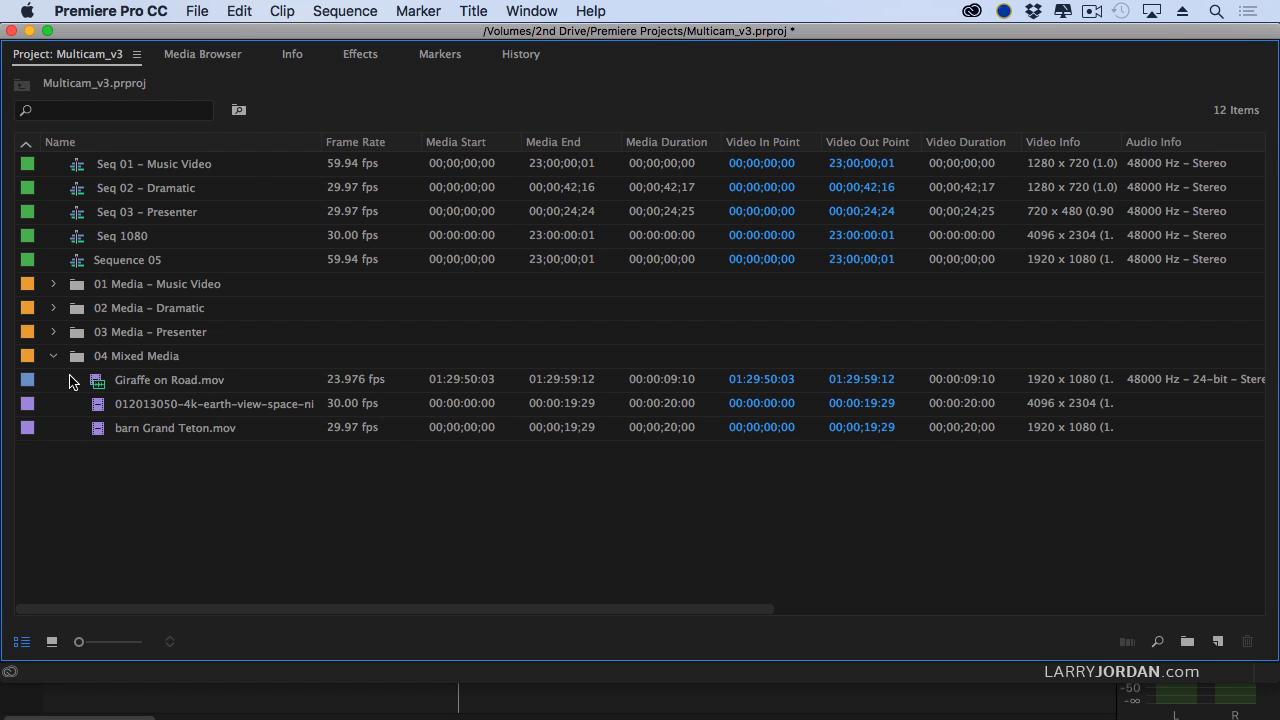
{"action": "left_click_drag", "start_coordinate": [71, 377], "coordinate": [153, 484]}
- Start a multi-camera source sequence named '4K multicam clip' with the Automatic sequence preset
{"action": "left_click", "coordinate": [282, 11]}
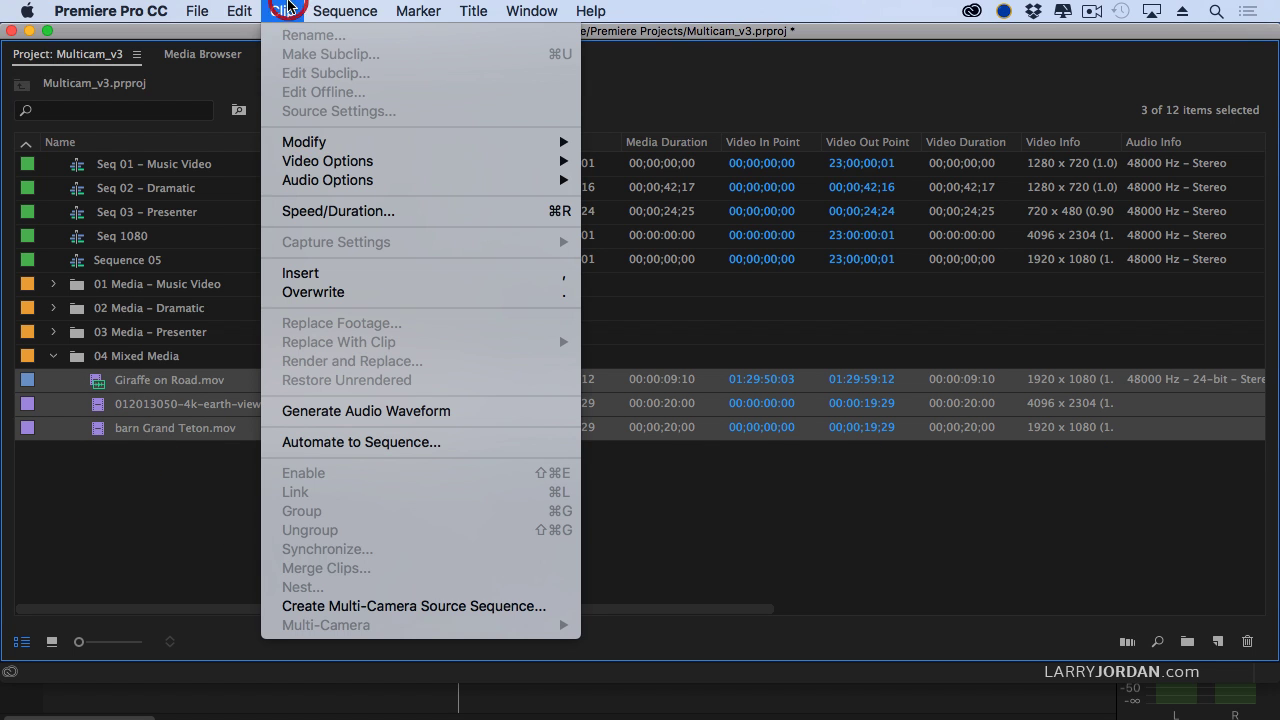
{"action": "left_click", "coordinate": [418, 605]}
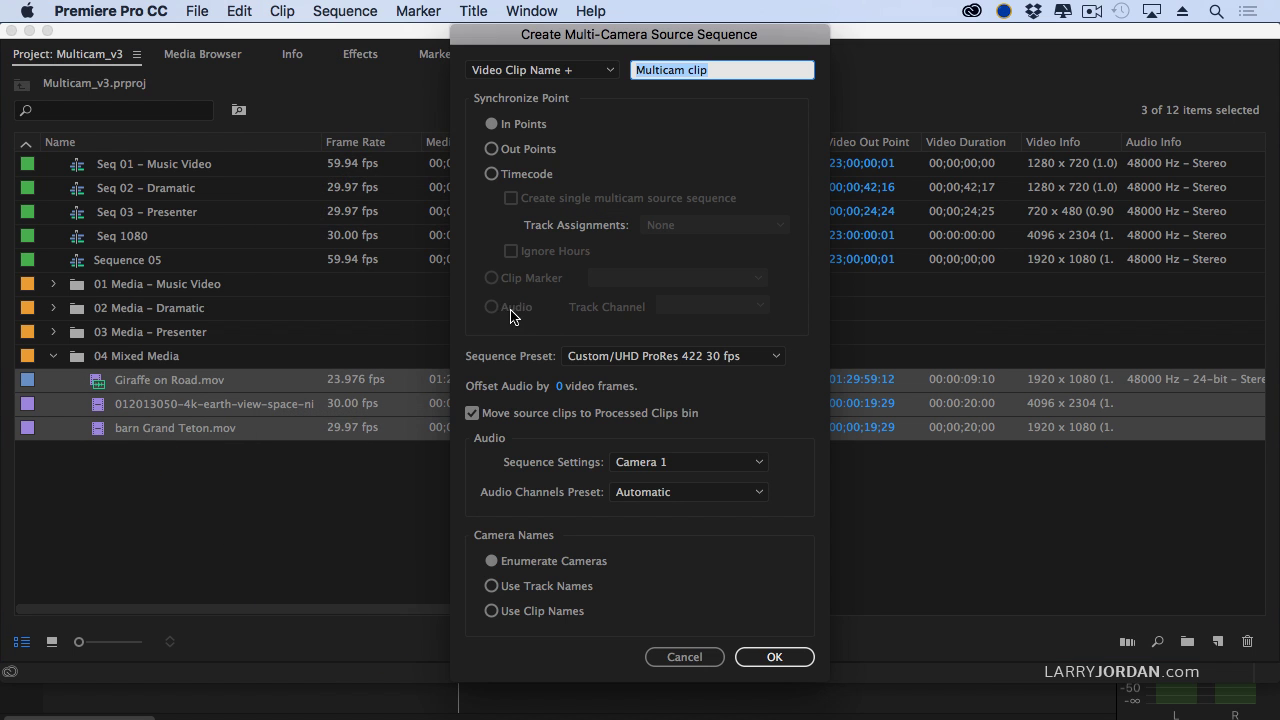
{"action": "left_click_drag", "start_coordinate": [662, 26], "coordinate": [660, 26]}
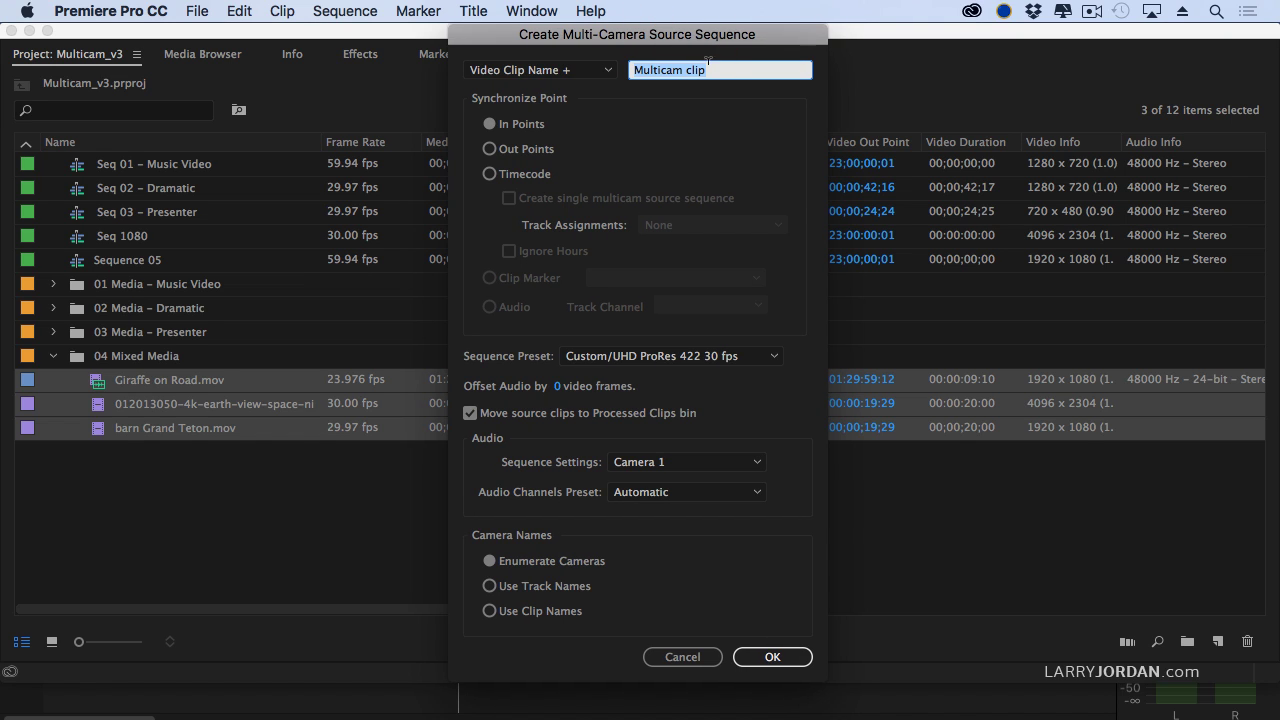
{"action": "type", "text": "4K mu"}
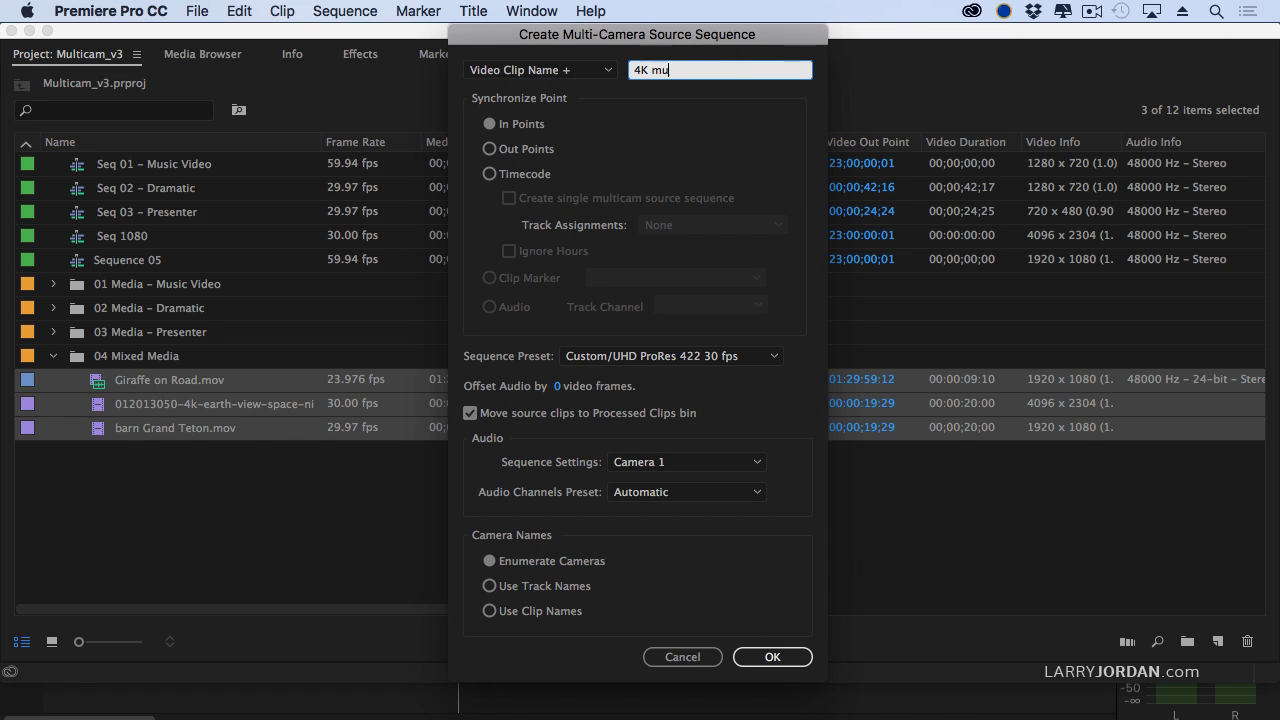
{"action": "type", "text": "lticam clip"}
{"action": "left_click", "coordinate": [630, 360]}
{"action": "left_click", "coordinate": [633, 382]}
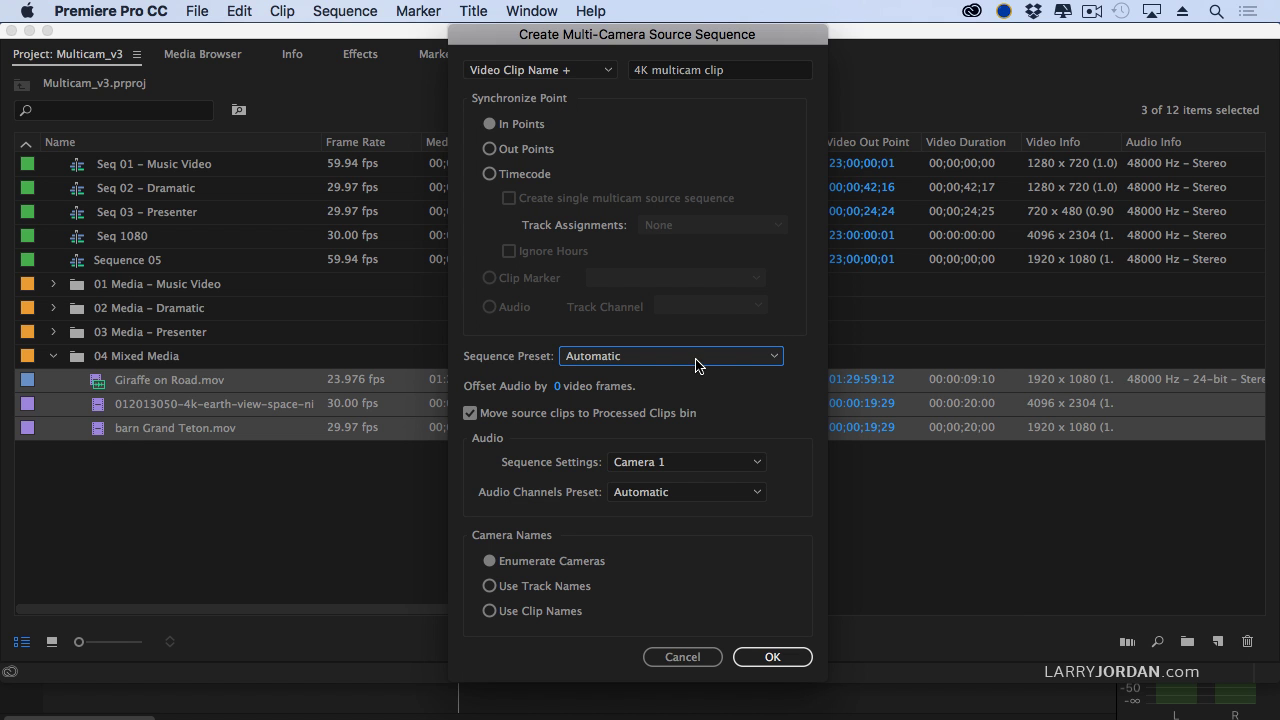
- Switch the sequence preset to Custom/UHD ProRes 422 30 fps and create the multicam clip
{"action": "left_click", "coordinate": [772, 358]}
{"action": "scroll", "coordinate": [829, 527], "scroll_direction": "down", "scroll_amount": 10}
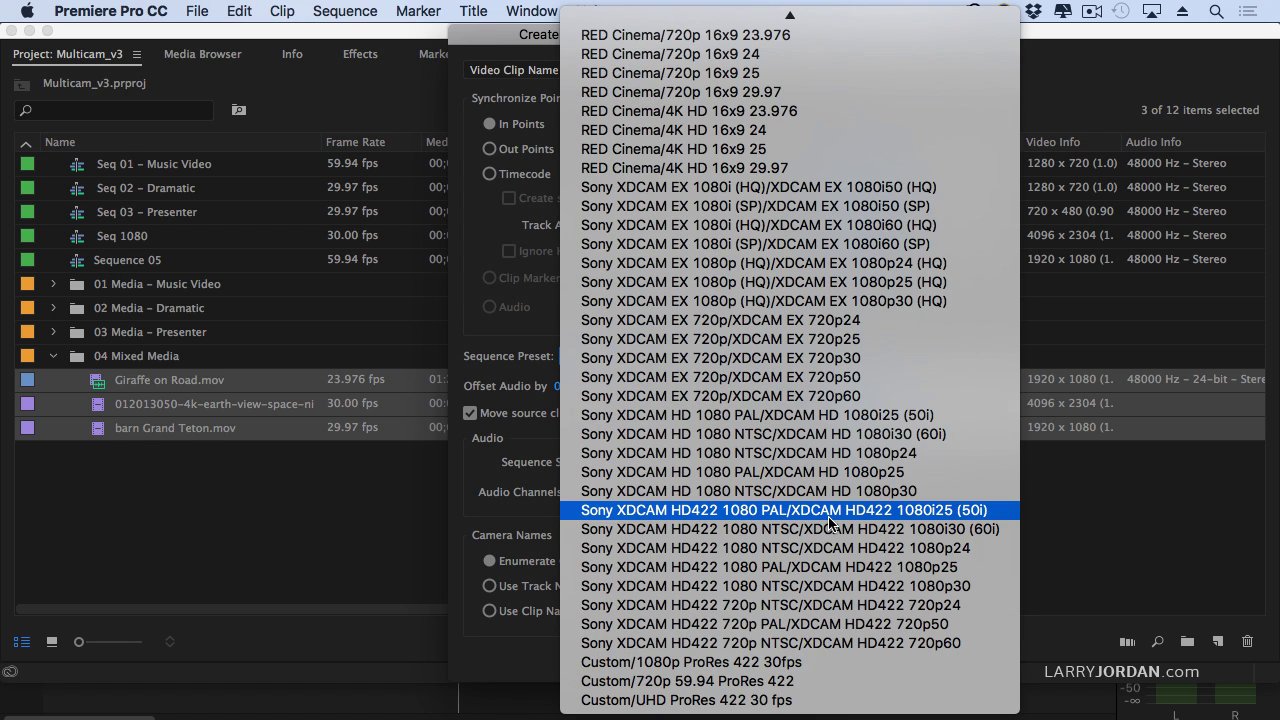
{"action": "left_click", "coordinate": [793, 705]}
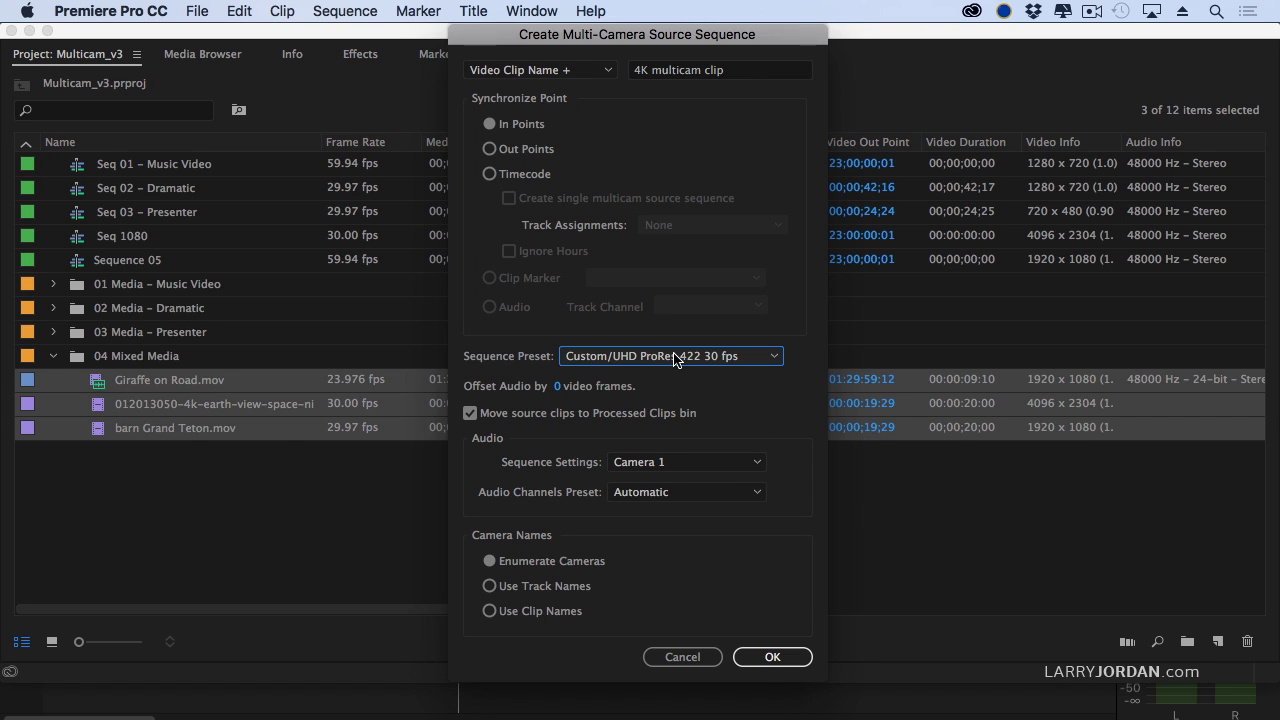
{"action": "left_click", "coordinate": [772, 657]}
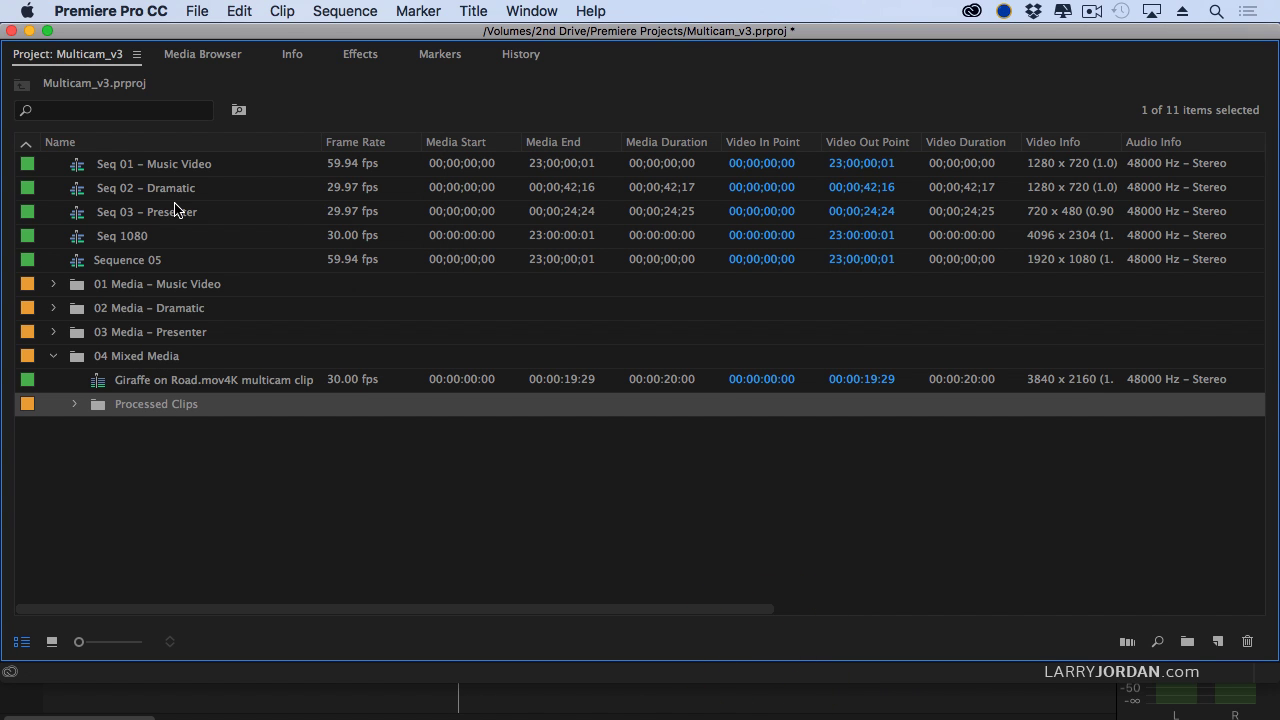
- Load the multicam clip in the Source monitor, try the Earth, road and barn angles, and mark Out at 00:00:09:03
{"action": "key", "text": "grave"}
{"action": "scroll", "coordinate": [218, 530], "scroll_direction": "down", "scroll_amount": 3}
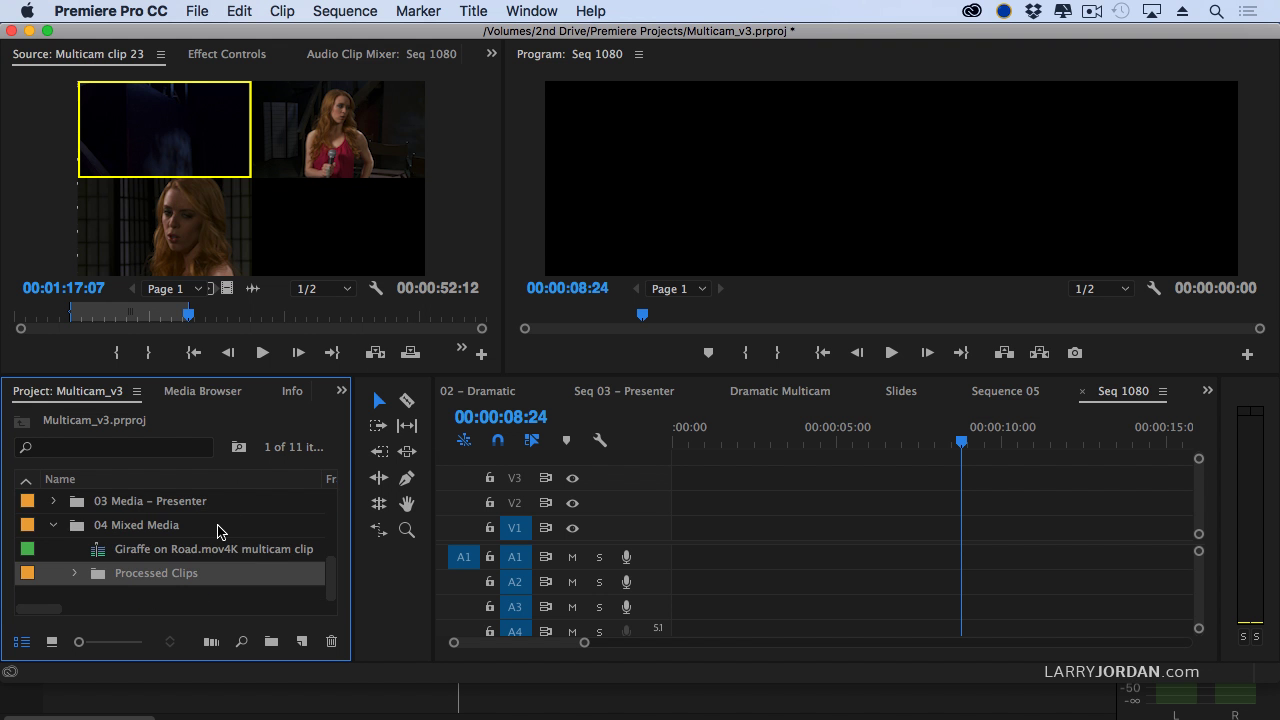
{"action": "double_click", "coordinate": [97, 557]}
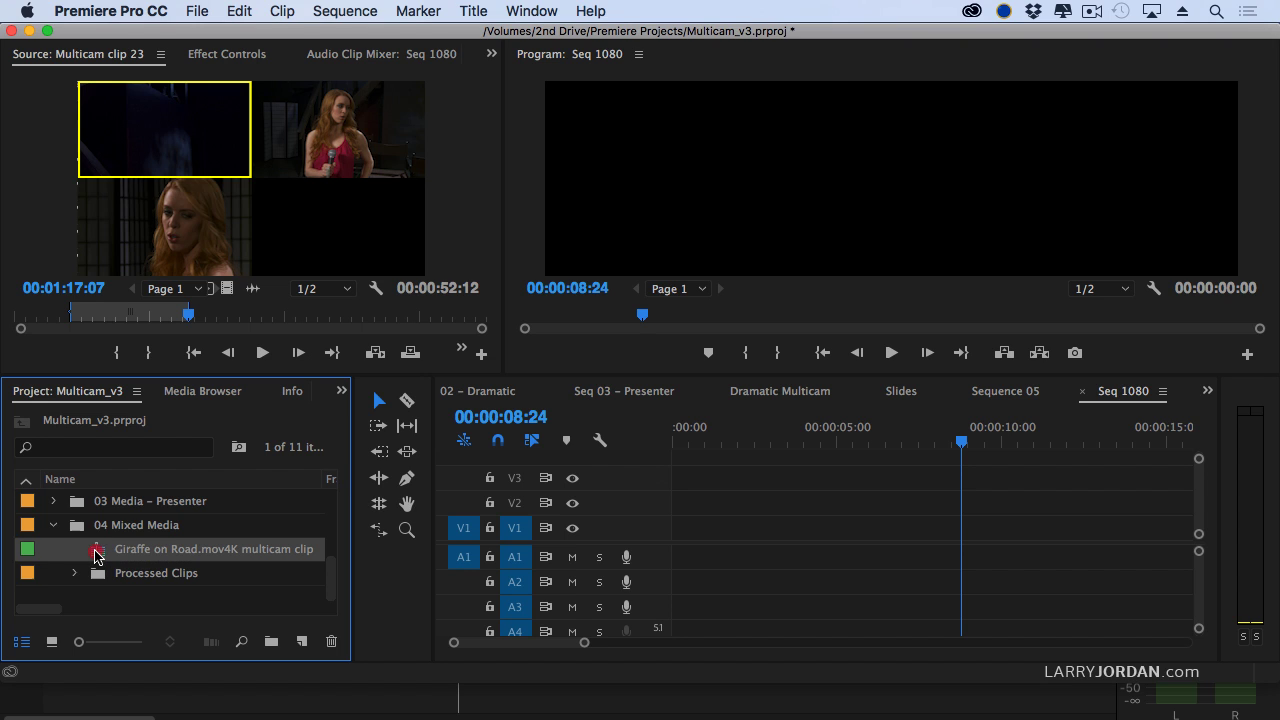
{"action": "left_click", "coordinate": [366, 128]}
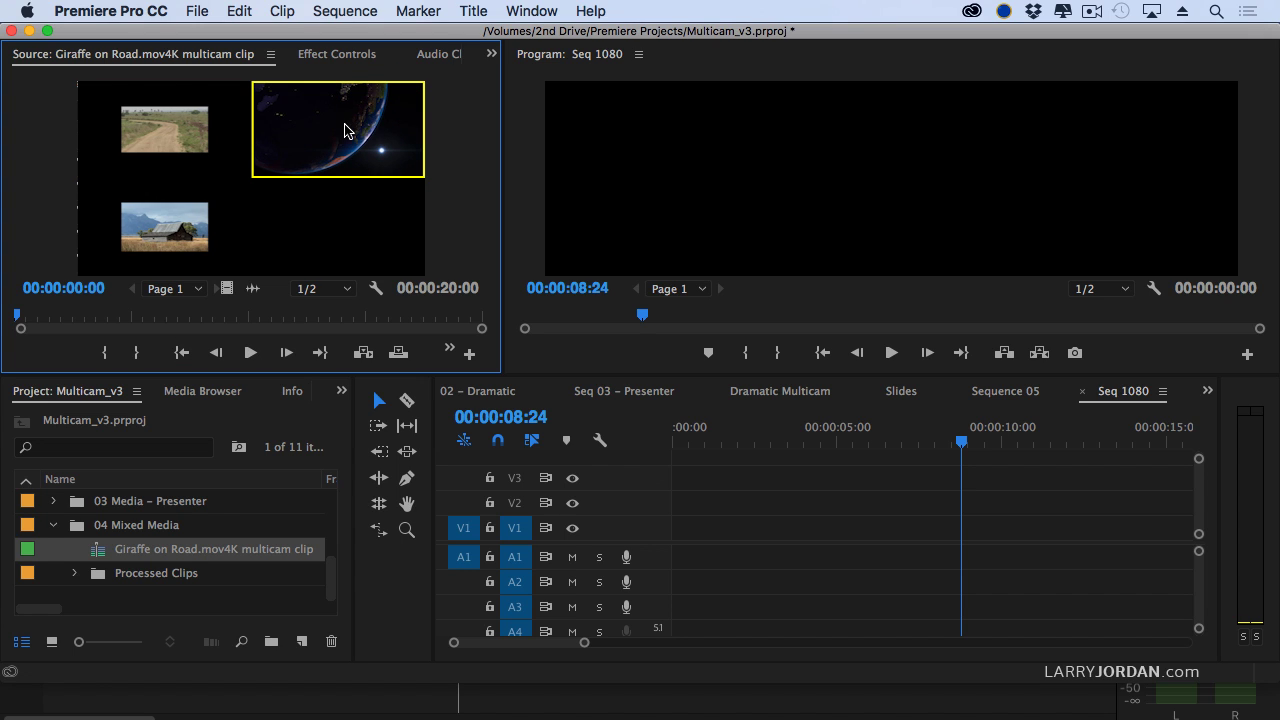
{"action": "left_click", "coordinate": [183, 127]}
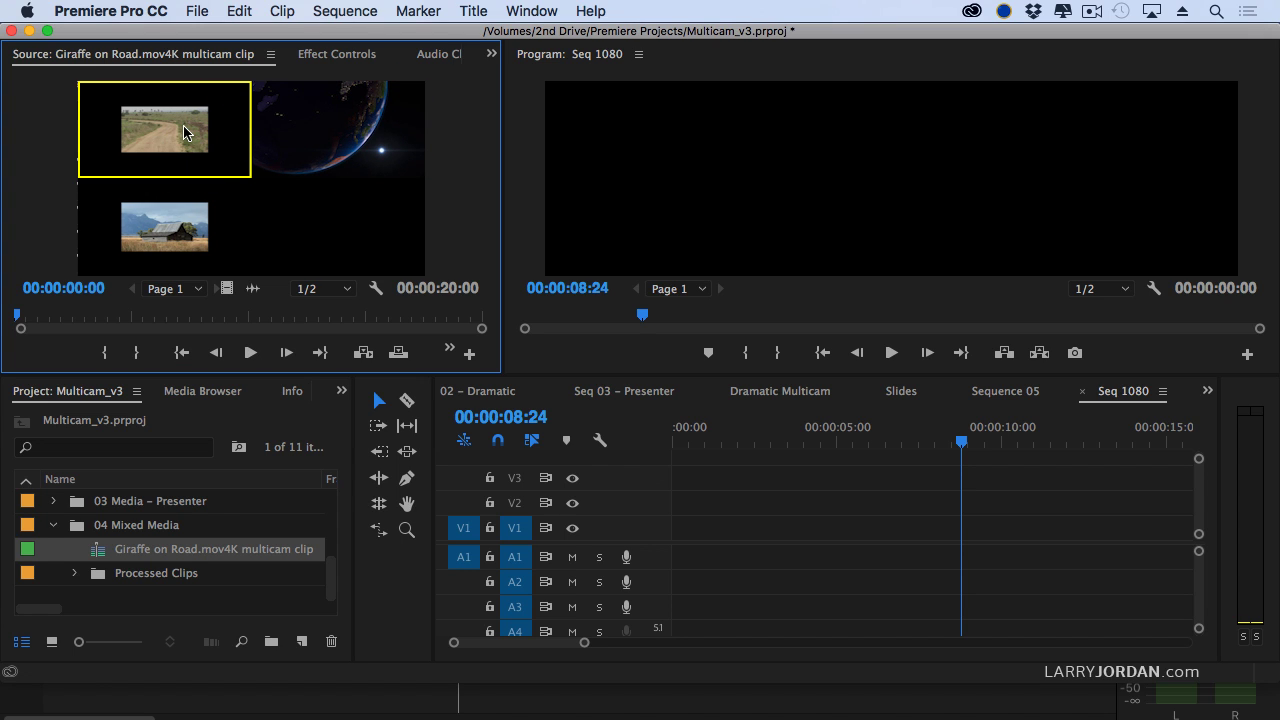
{"action": "left_click", "coordinate": [182, 224]}
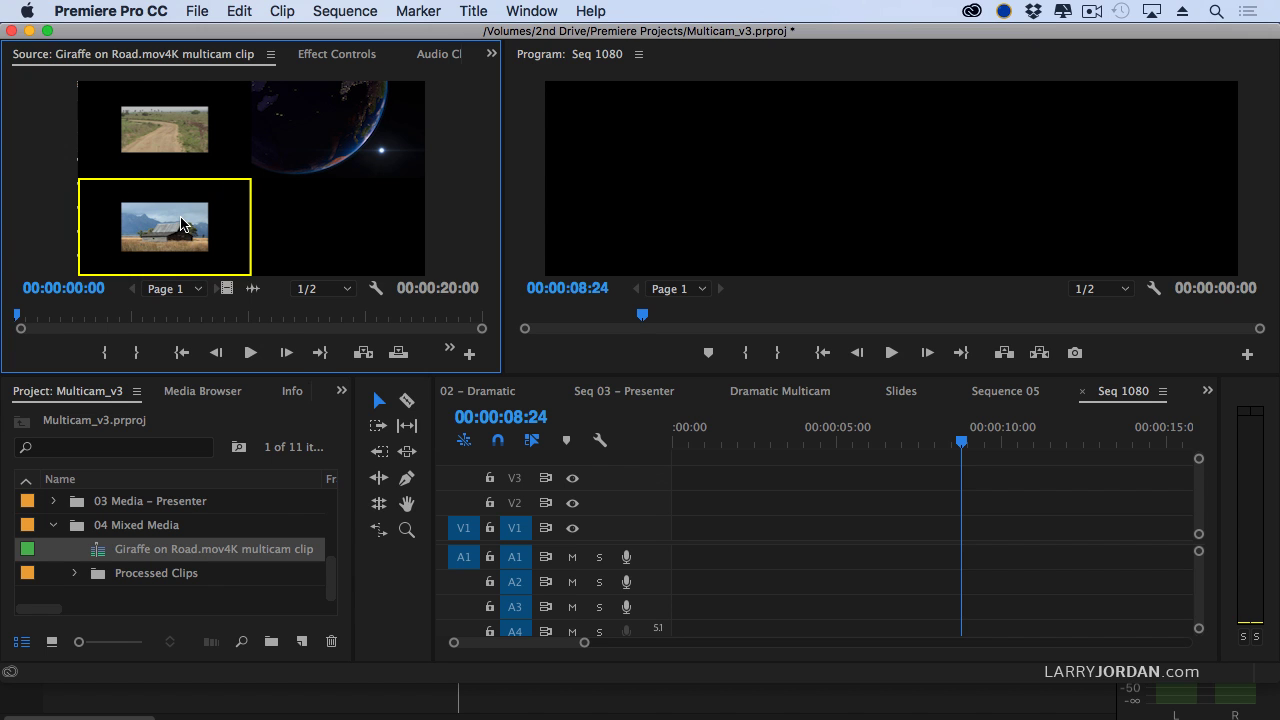
{"action": "left_click_drag", "start_coordinate": [50, 318], "coordinate": [227, 320]}
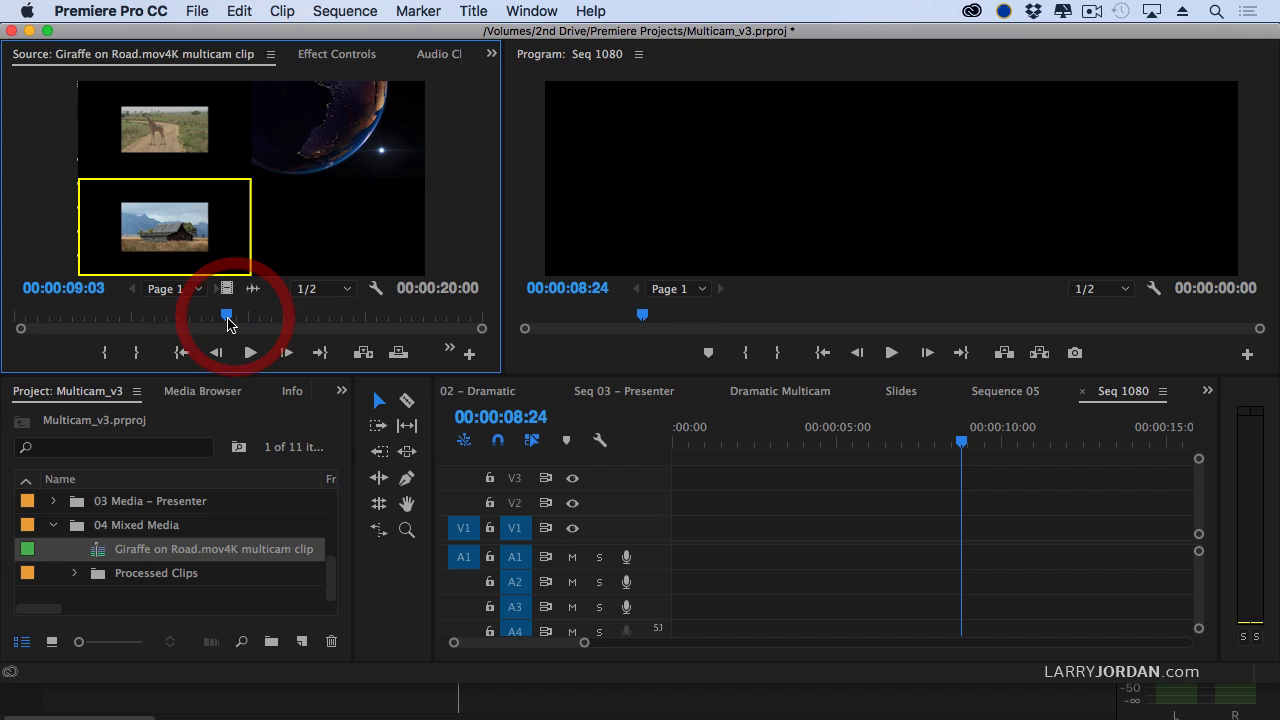
{"action": "key", "text": "o"}
{"action": "left_click", "coordinate": [880, 442]}
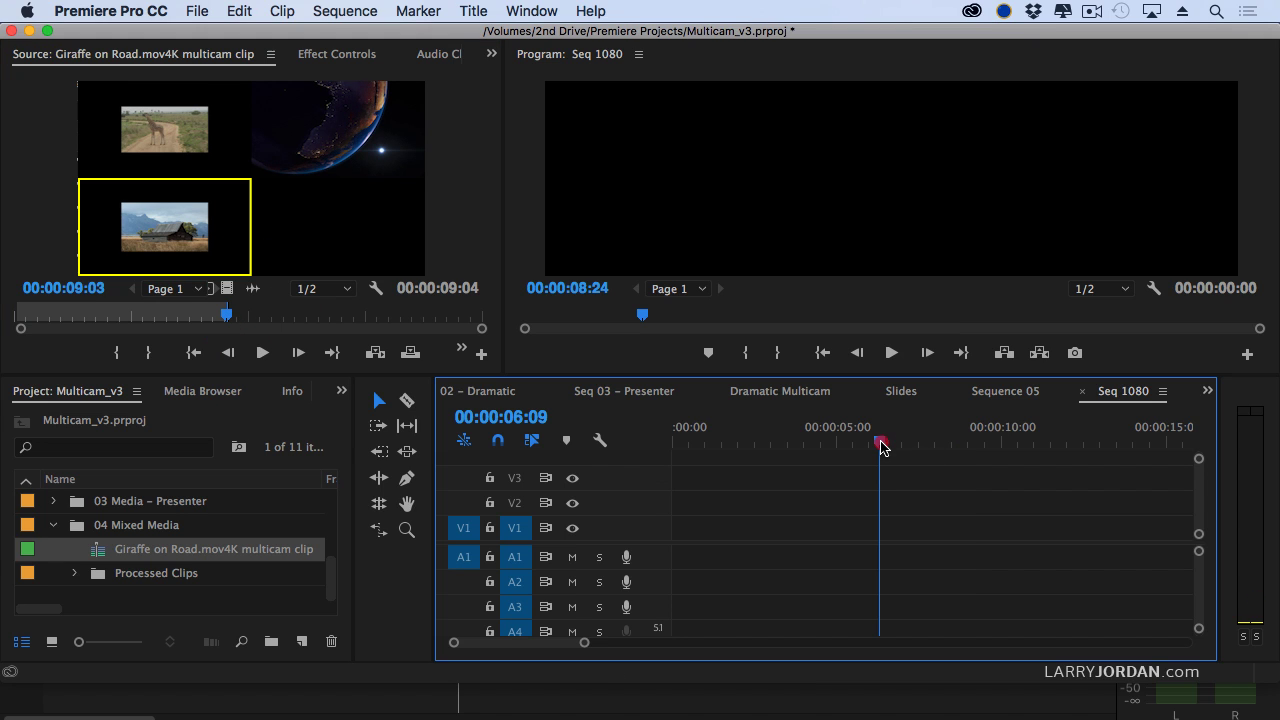
{"action": "key", "text": "Home"}
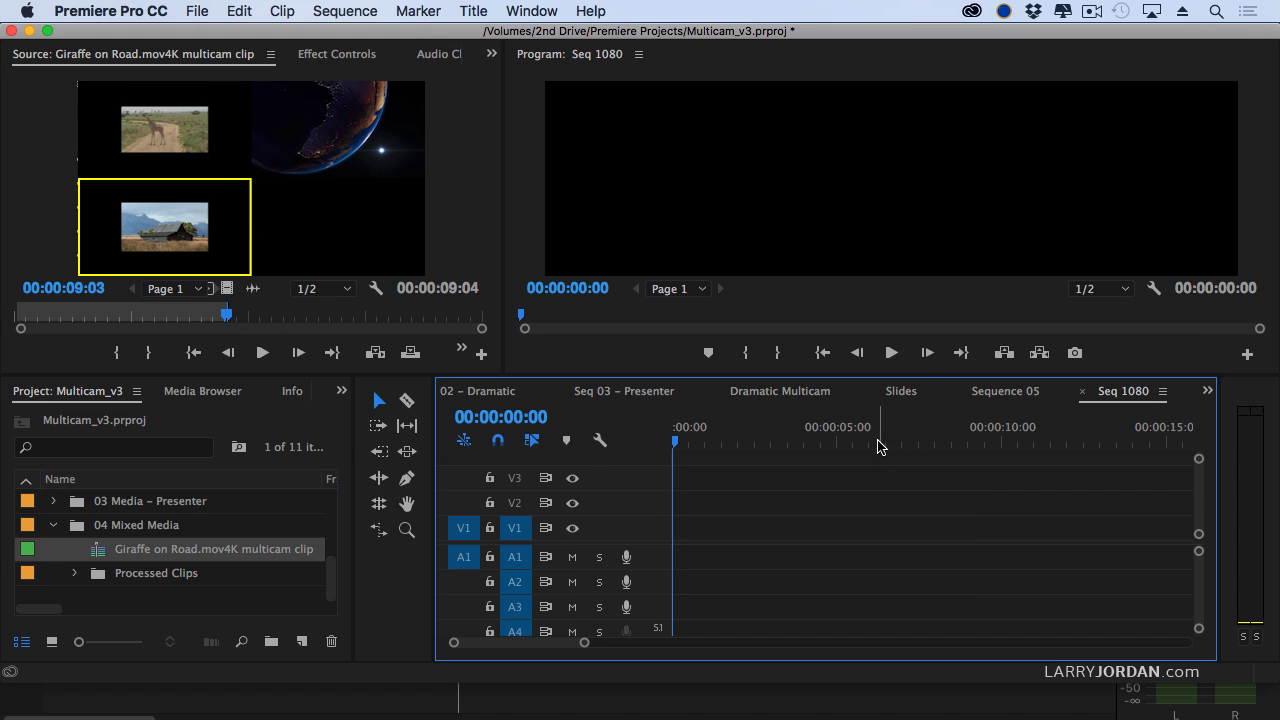
{"action": "key", "text": "."}
{"action": "left_click", "coordinate": [762, 434]}
{"action": "key", "text": "Home"}
{"action": "left_click", "coordinate": [606, 438]}
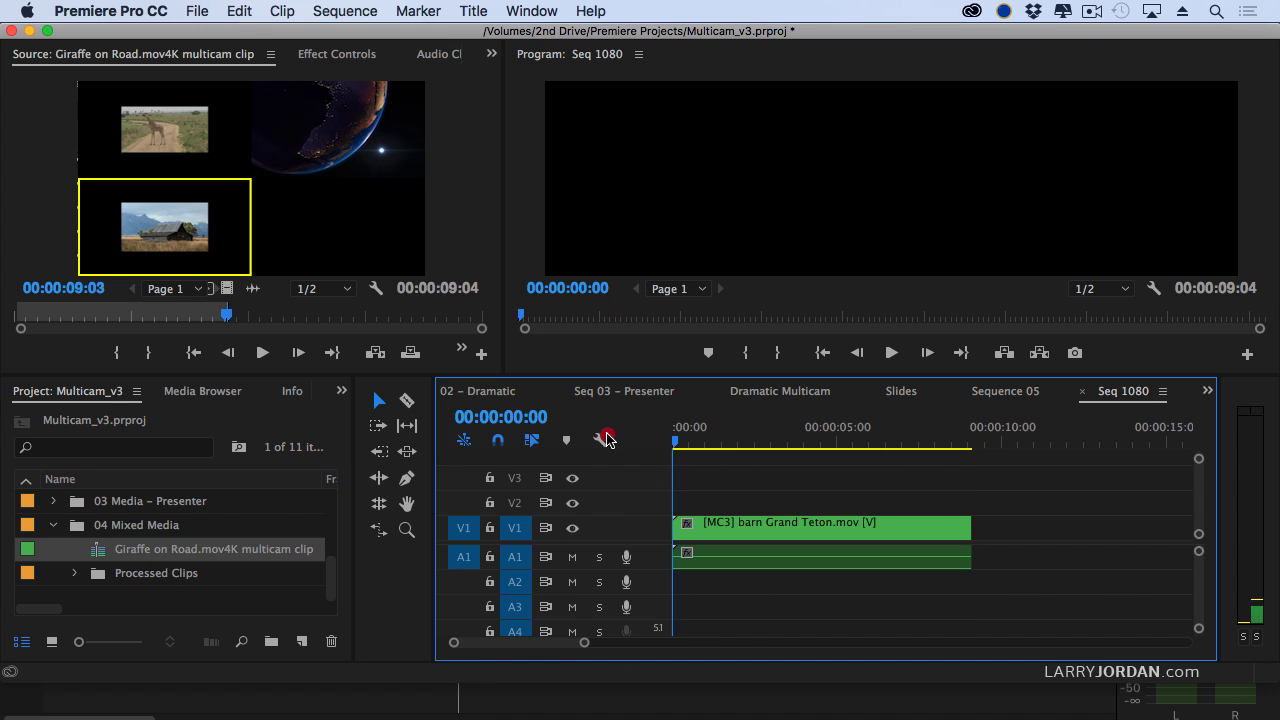
{"action": "left_click", "coordinate": [800, 157]}
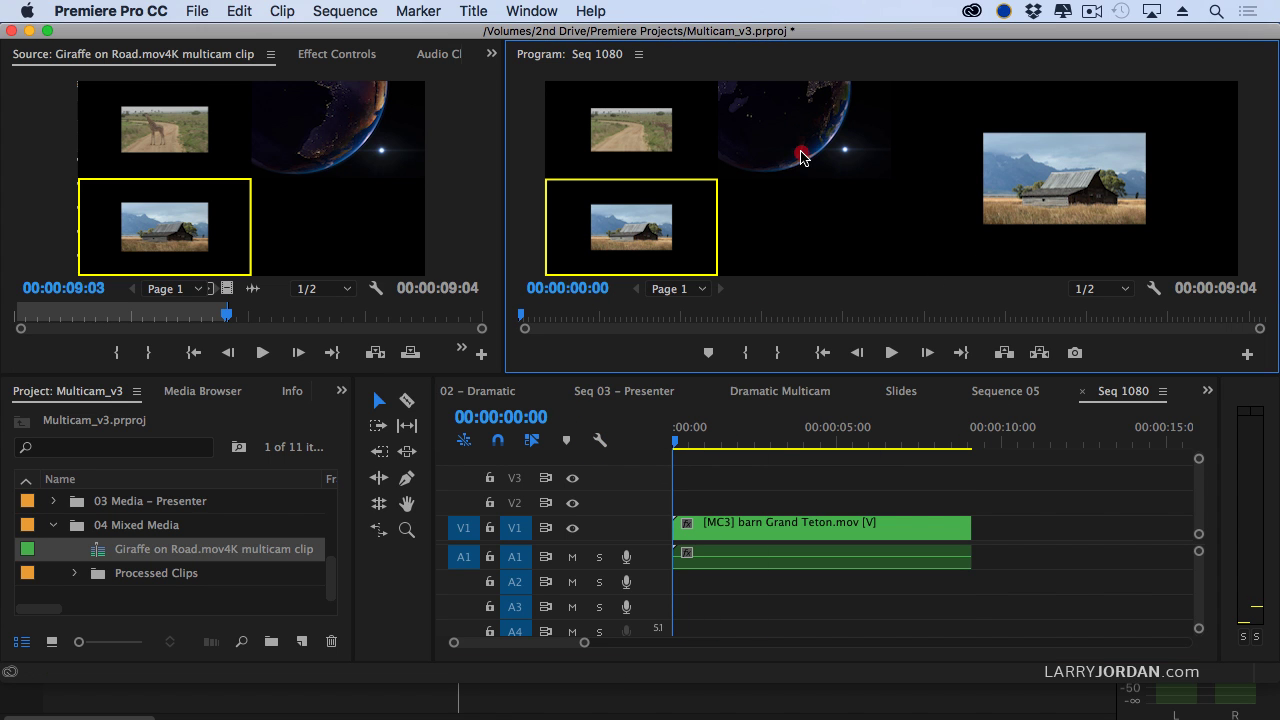
{"action": "left_click", "coordinate": [676, 442]}
{"action": "key", "text": "space"}
{"action": "left_click_drag", "start_coordinate": [716, 446], "coordinate": [688, 442]}
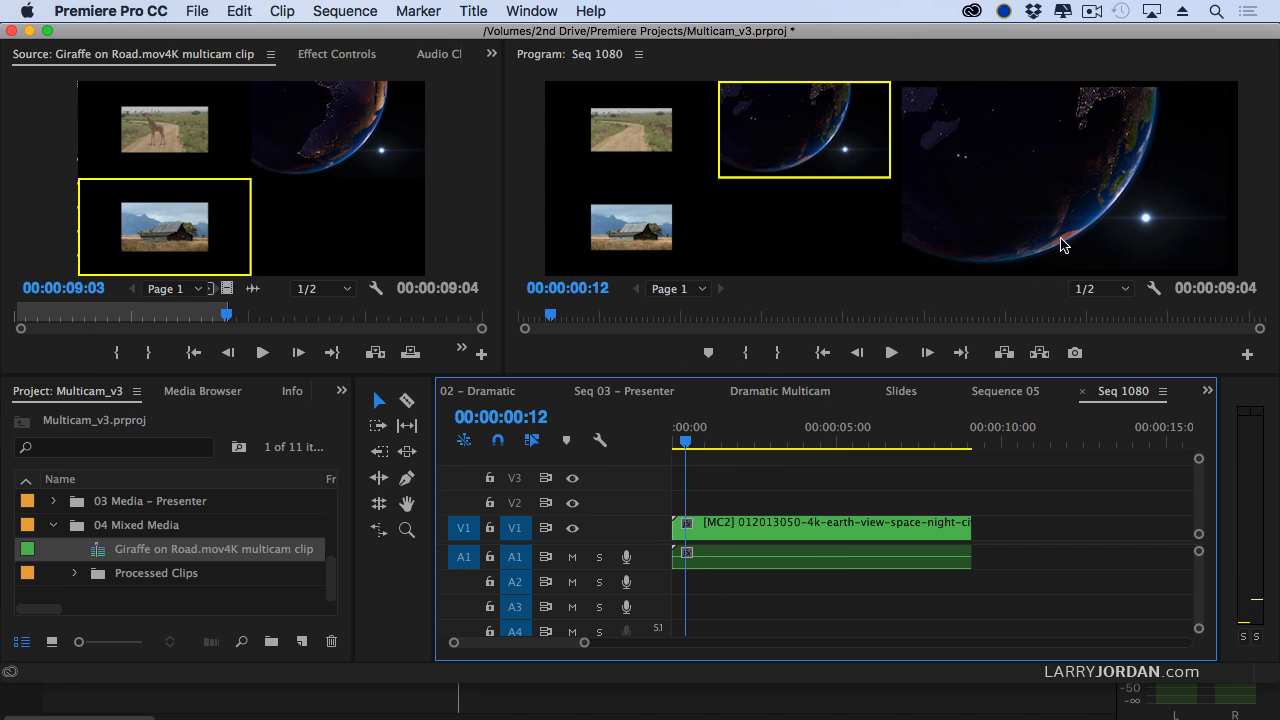
{"action": "left_click", "coordinate": [737, 437]}
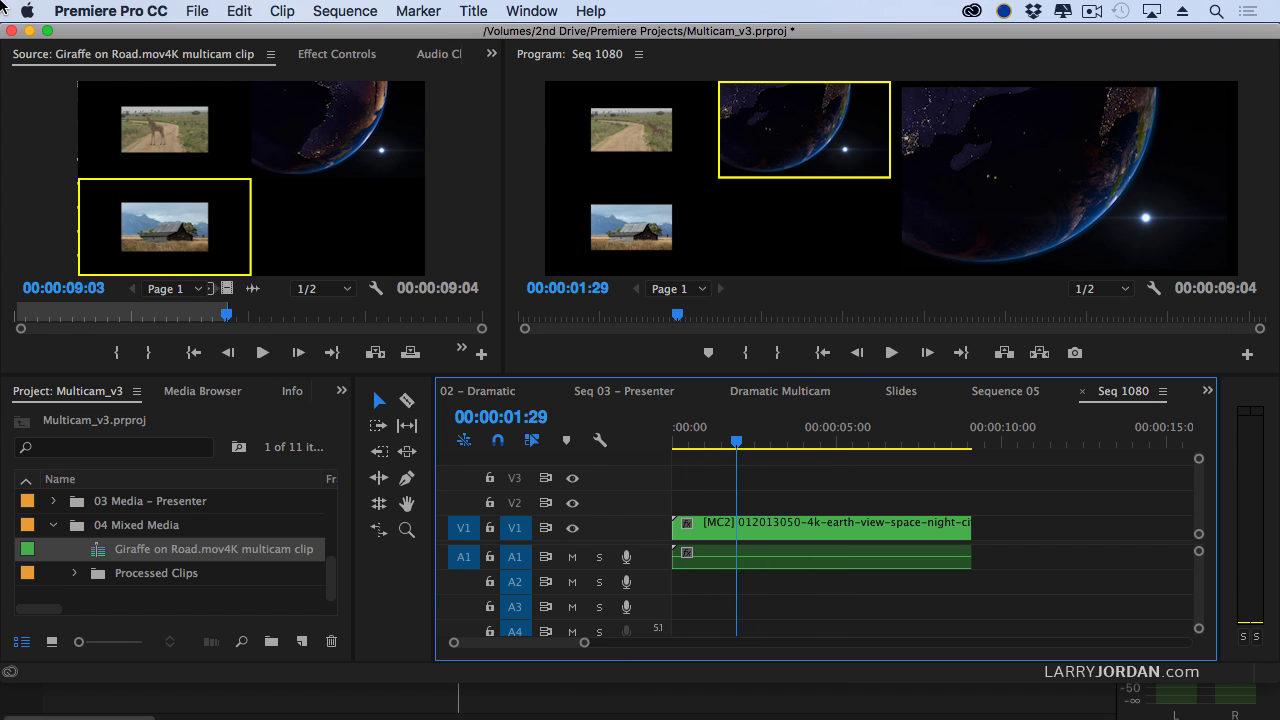
{"action": "left_click", "coordinate": [345, 10]}
{"action": "left_click", "coordinate": [350, 38]}
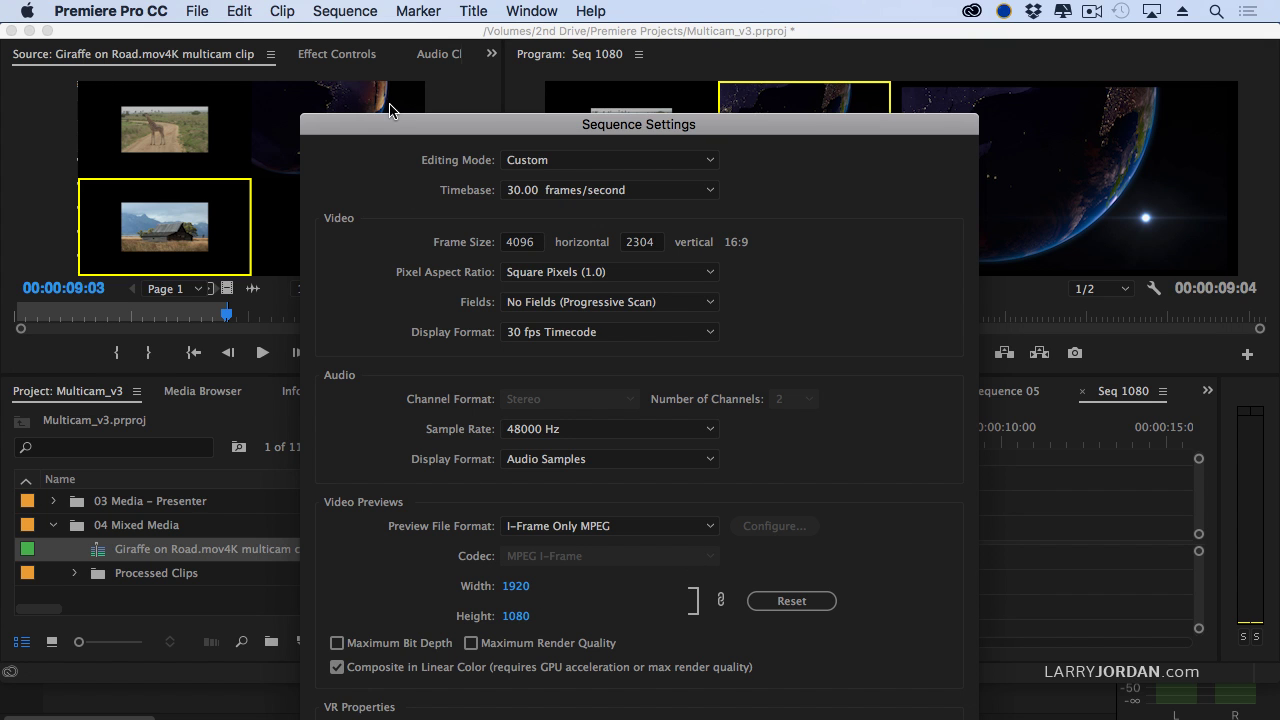
{"action": "left_click_drag", "start_coordinate": [475, 127], "coordinate": [487, 37]}
{"action": "left_click", "coordinate": [930, 706]}
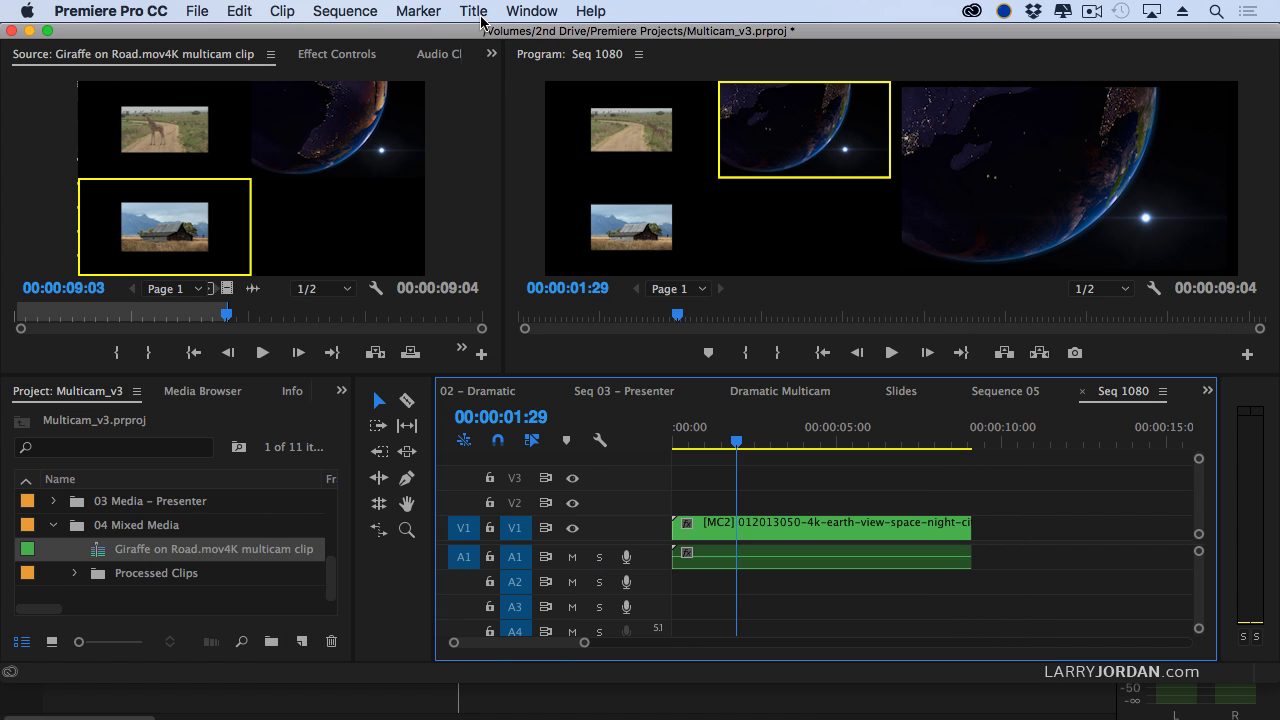
{"action": "left_click_drag", "start_coordinate": [858, 470], "coordinate": [900, 591]}
{"action": "key", "text": "Delete"}
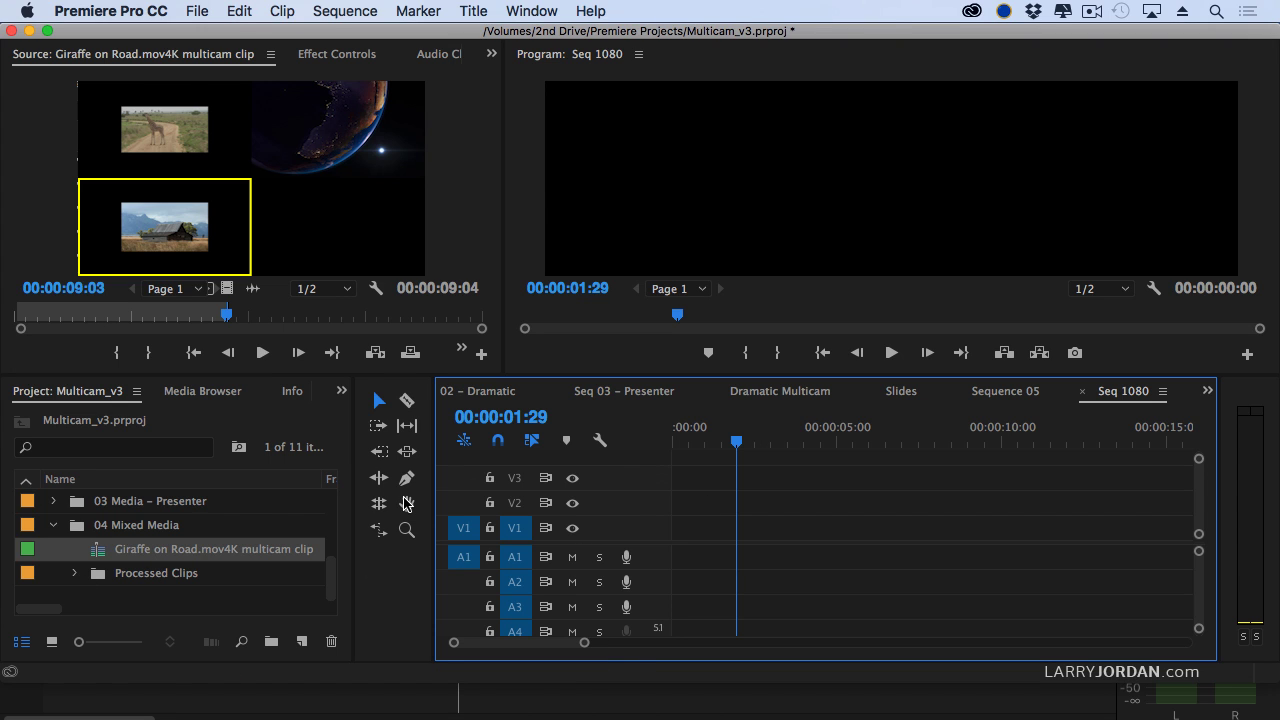
- Create Sequence 10 from the Custom 1080p ProRes 422 30fps preset
{"action": "key", "text": "super+n"}
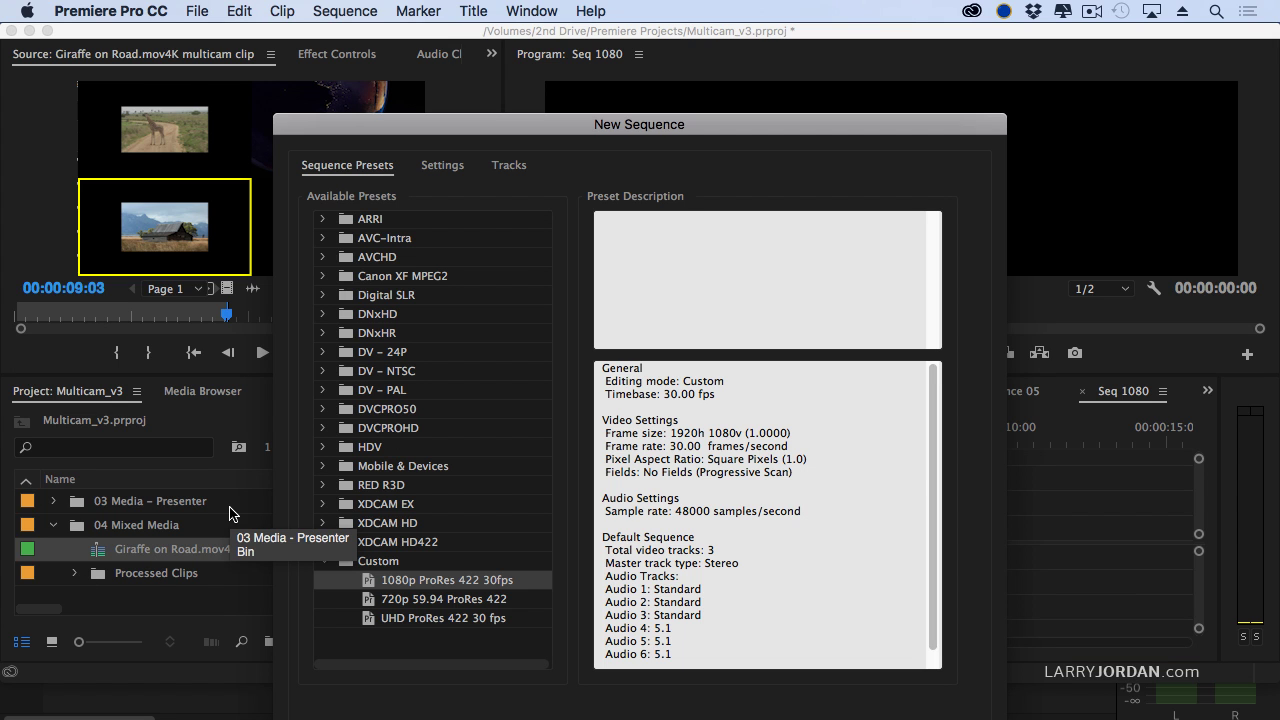
{"action": "left_click_drag", "start_coordinate": [514, 123], "coordinate": [540, 34]}
{"action": "double_click", "coordinate": [418, 492]}
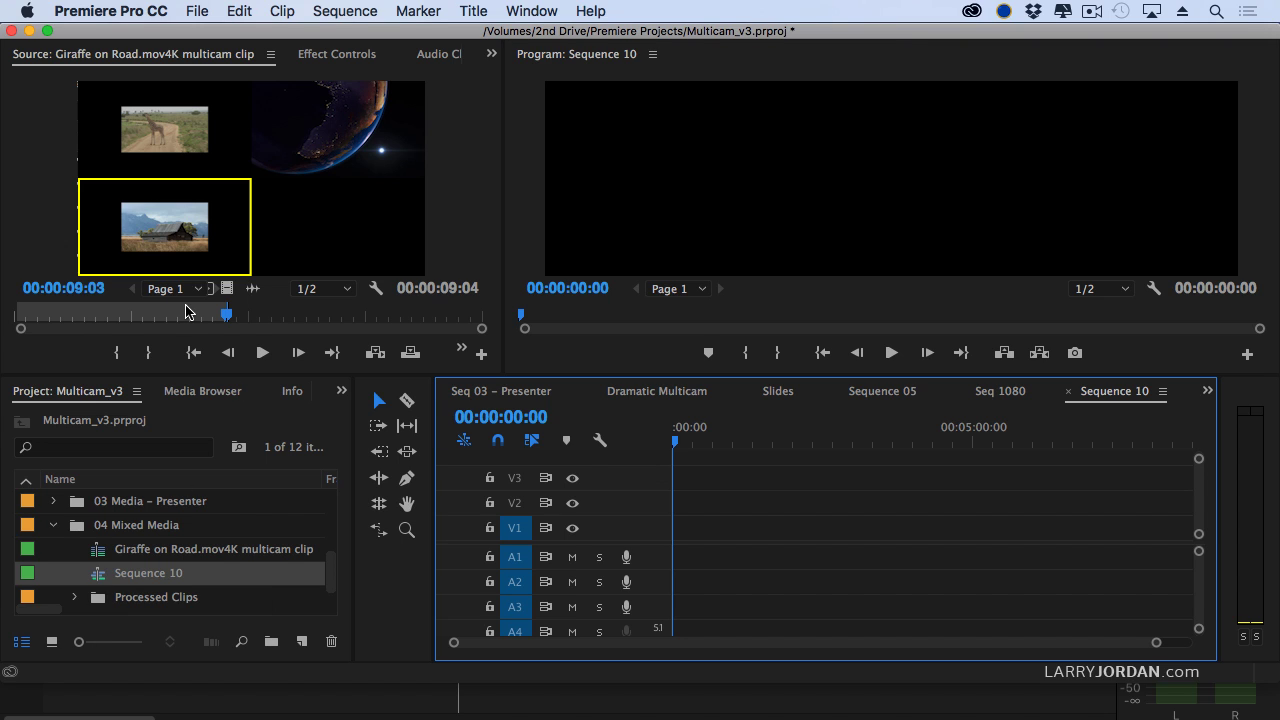
{"action": "left_click", "coordinate": [726, 428]}
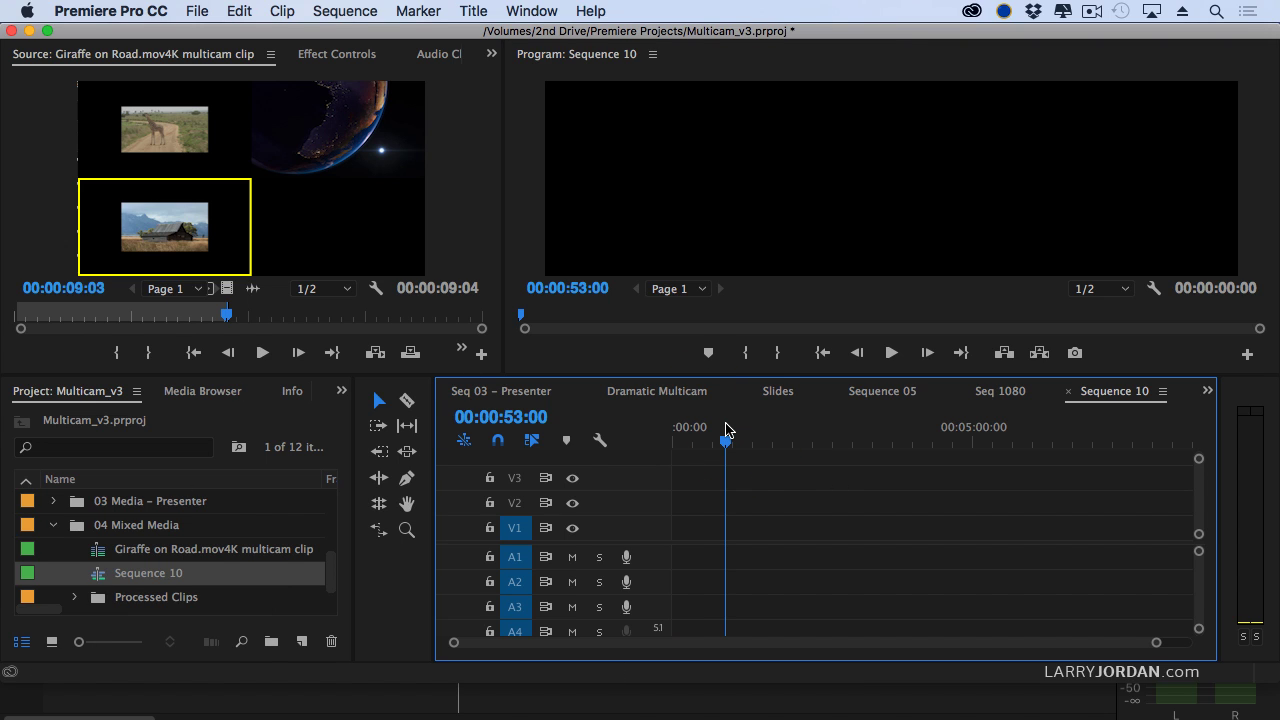
- Overwrite the multicam clip into Sequence 10 from the start and zoom the timeline to fit
{"action": "key", "text": "Home"}
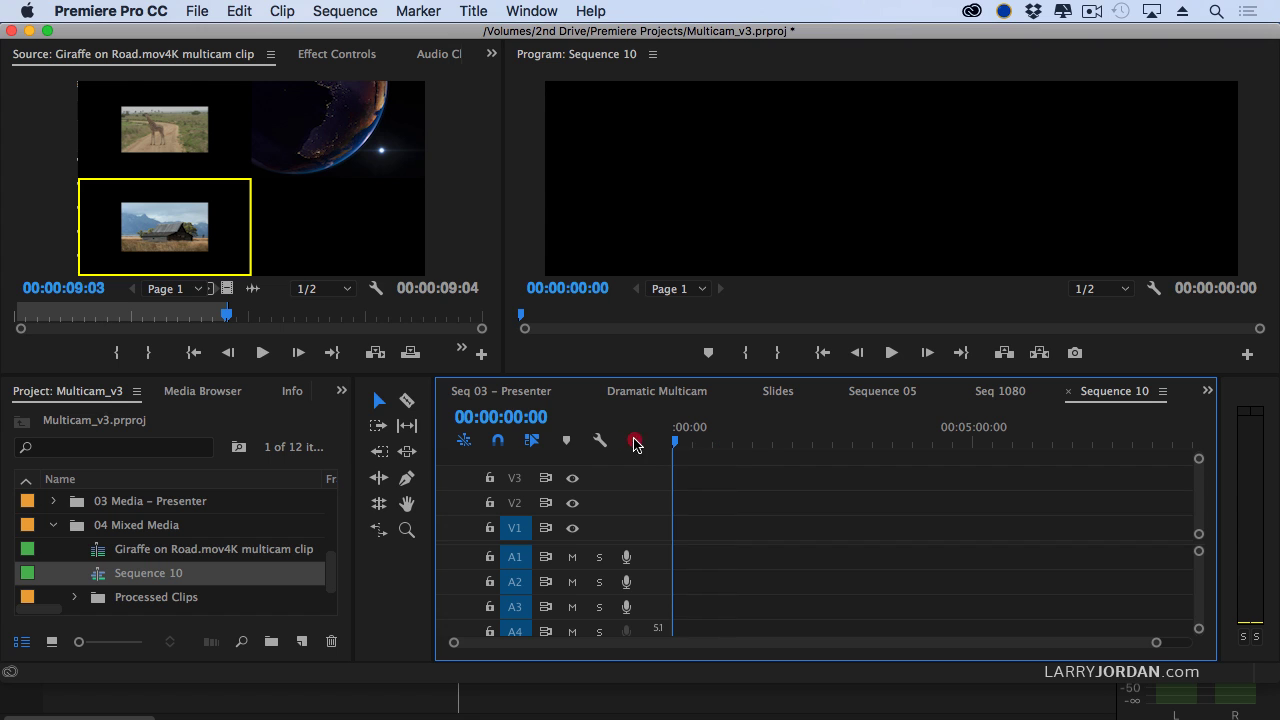
{"action": "left_click", "coordinate": [296, 254]}
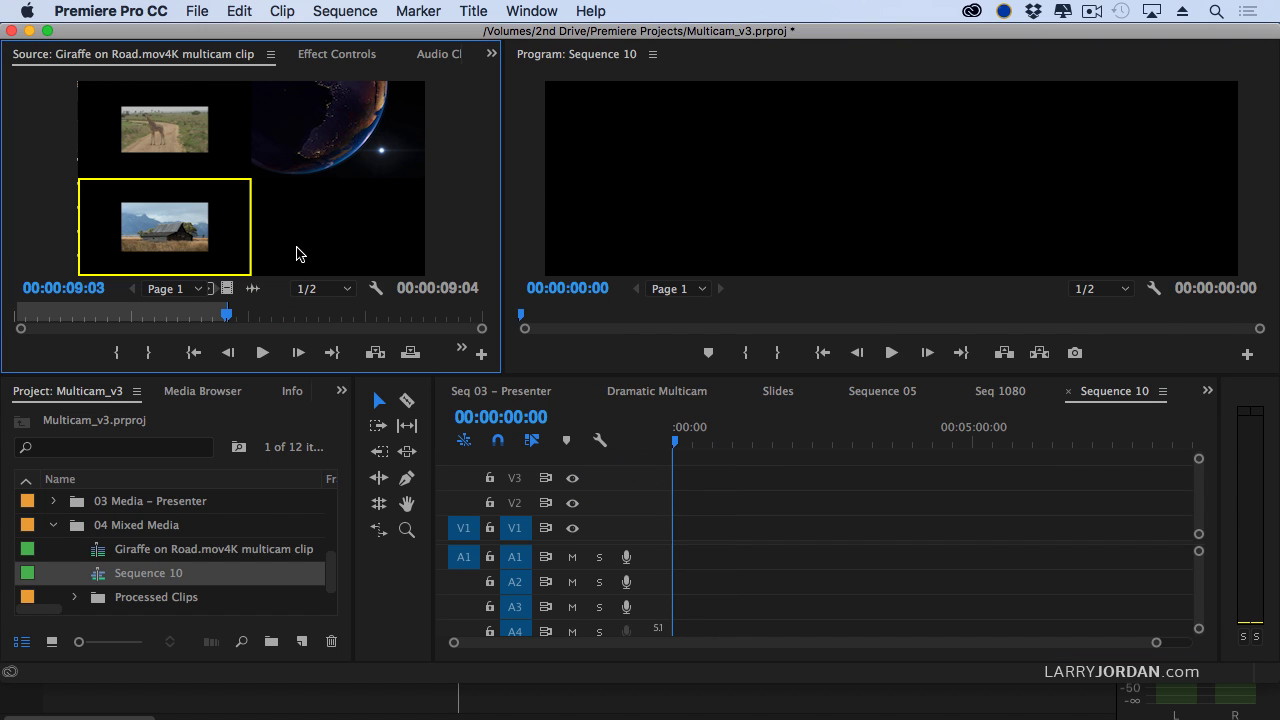
{"action": "key", "text": "."}
{"action": "key", "text": "backslash"}
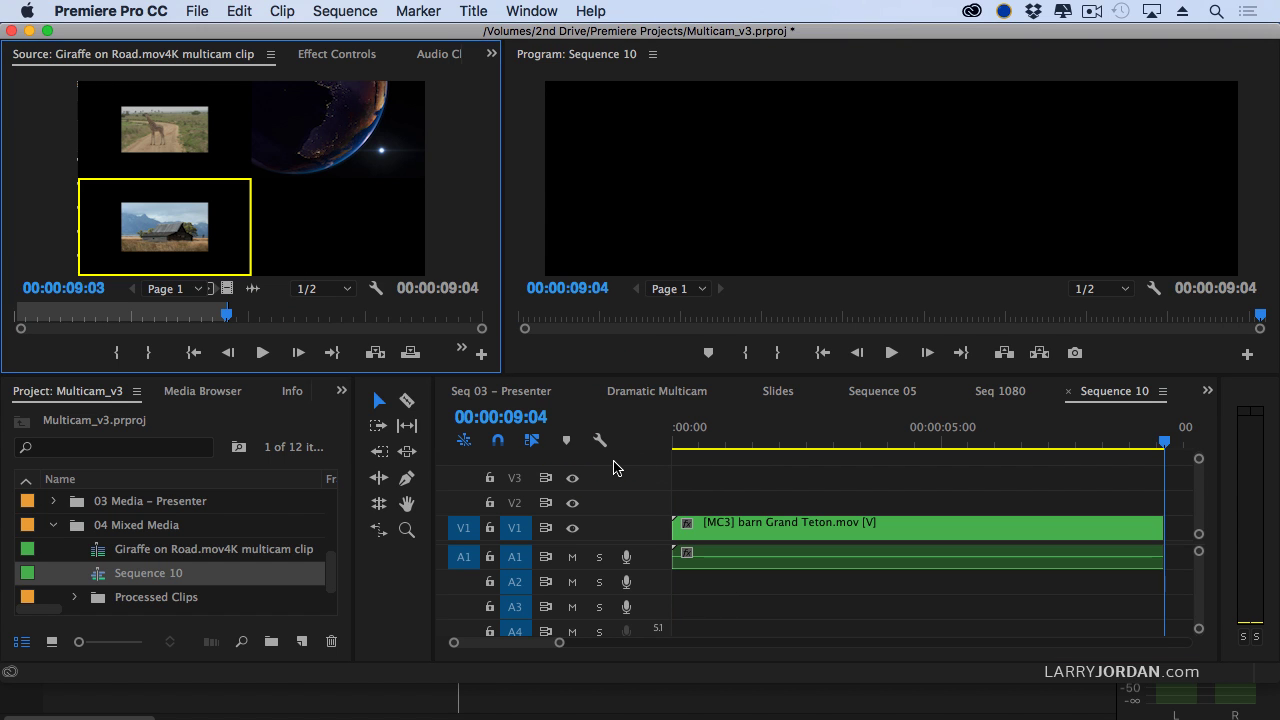
{"action": "left_click", "coordinate": [781, 430]}
- Check Sequence 10's settings at 1920 x 1080 and close them without changes
{"action": "left_click", "coordinate": [345, 11]}
{"action": "left_click", "coordinate": [375, 31]}
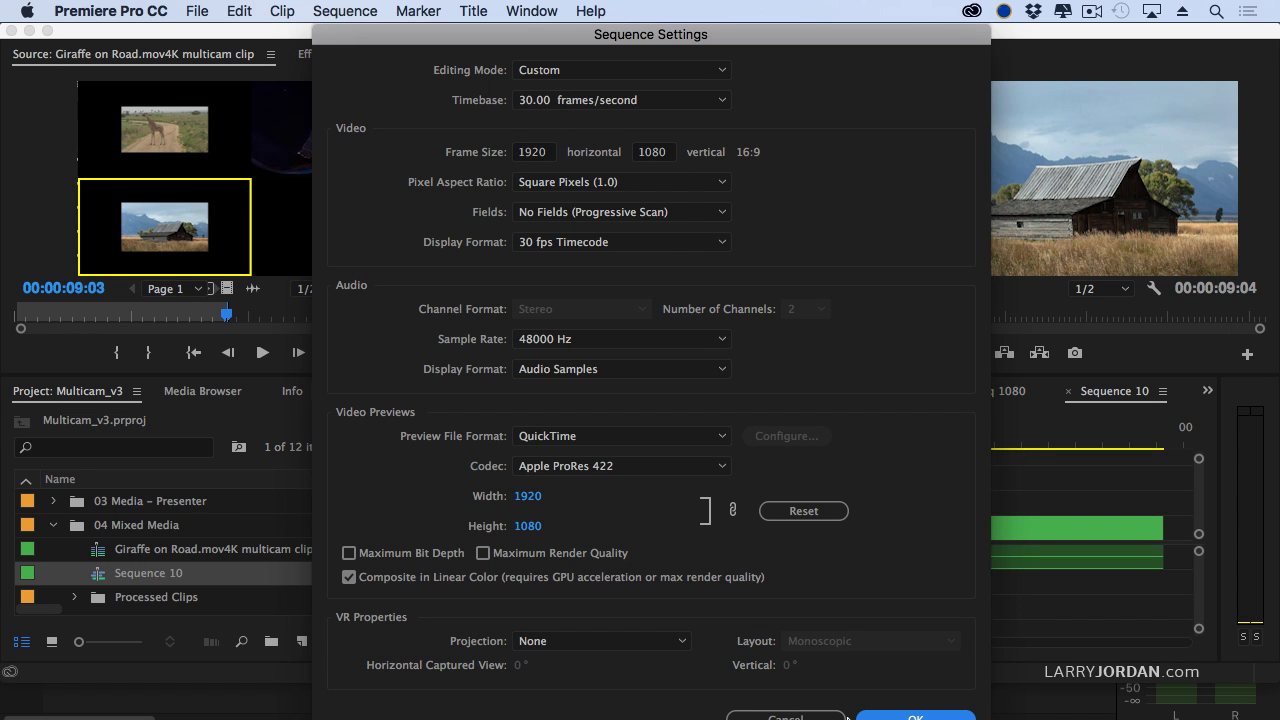
{"action": "left_click", "coordinate": [806, 716]}
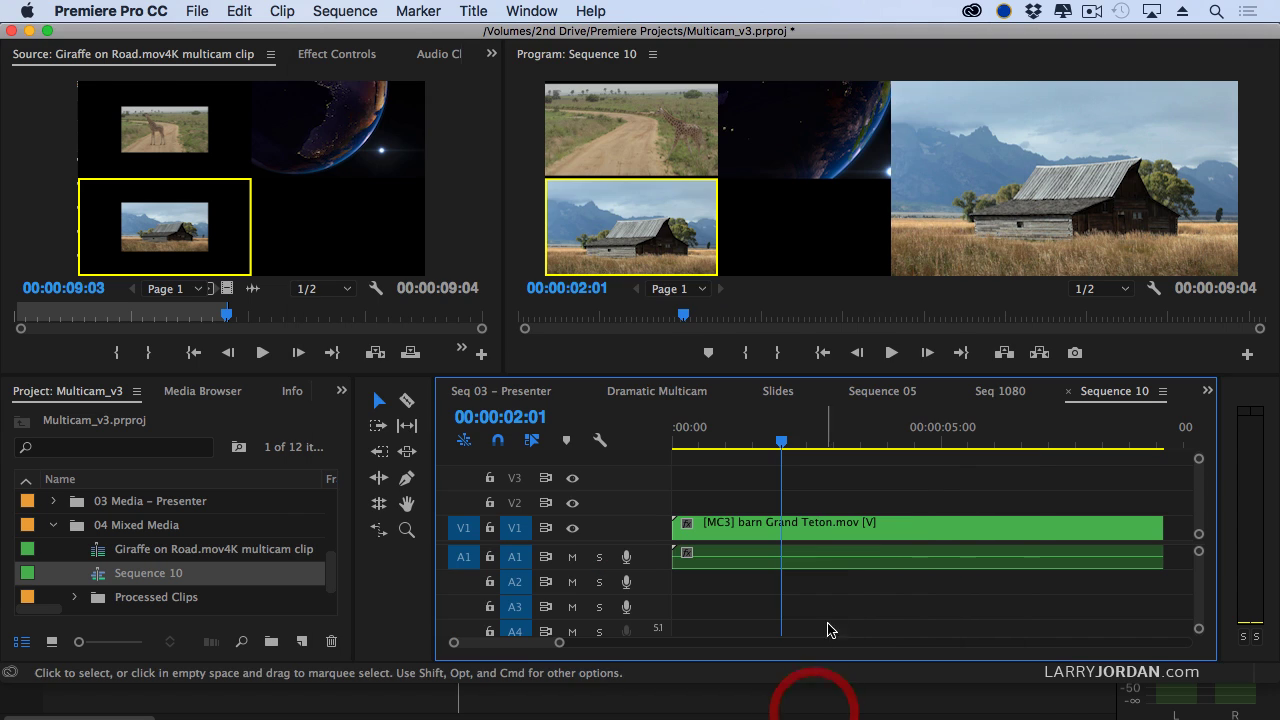
- Switch the cut near 00:00:01:06 to the Earth angle and the sequence start to the giraffe angle
{"action": "left_click", "coordinate": [772, 430]}
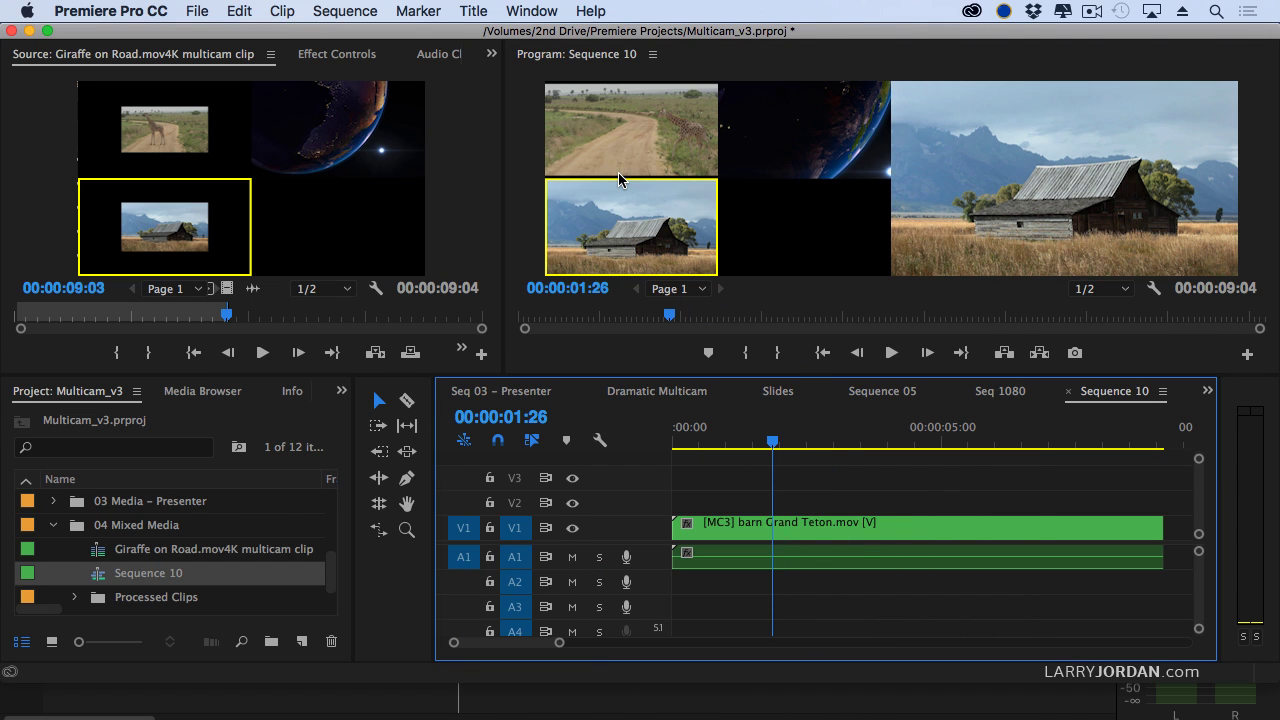
{"action": "left_click_drag", "start_coordinate": [771, 437], "coordinate": [737, 438]}
{"action": "left_click", "coordinate": [792, 140]}
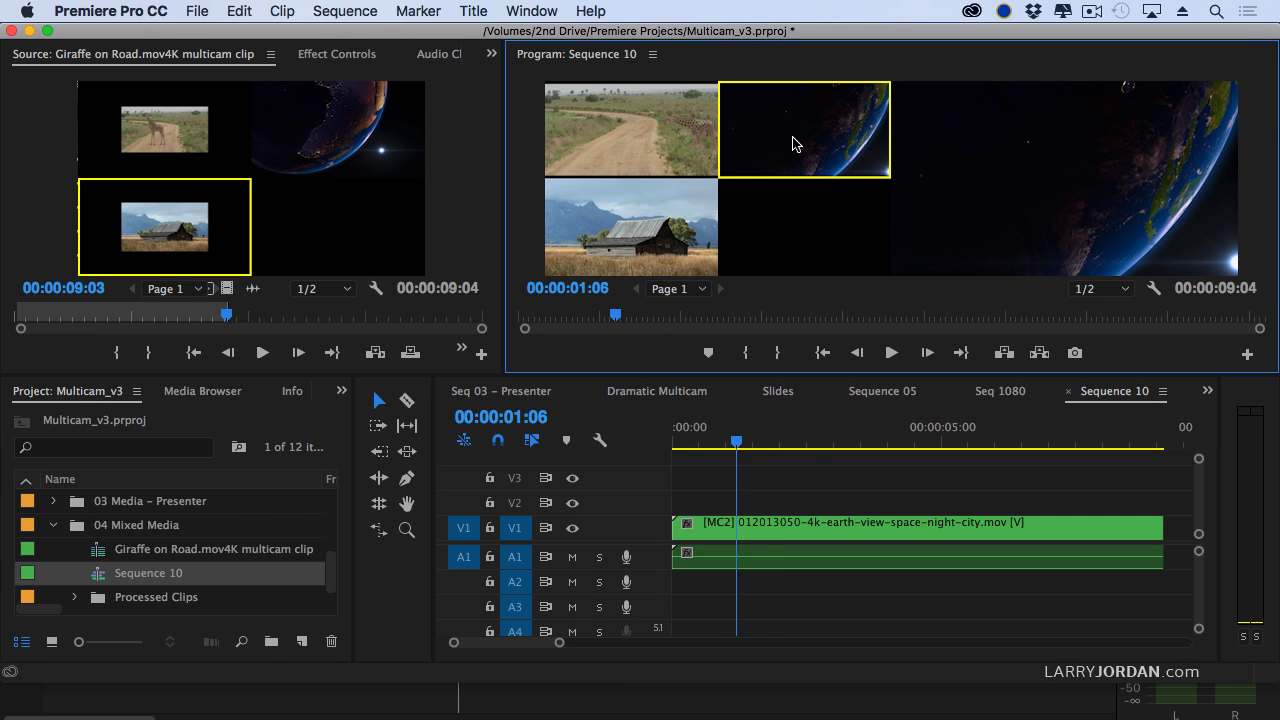
{"action": "left_click_drag", "start_coordinate": [737, 441], "coordinate": [749, 441]}
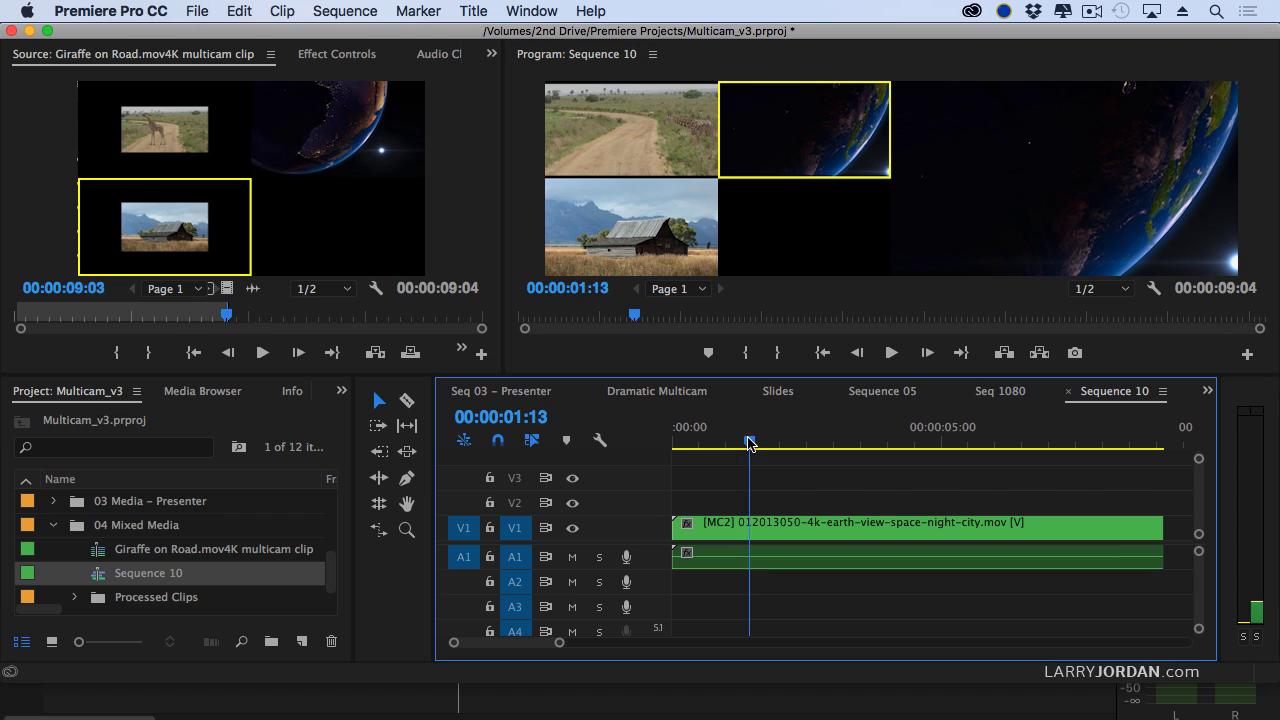
{"action": "left_click", "coordinate": [765, 530]}
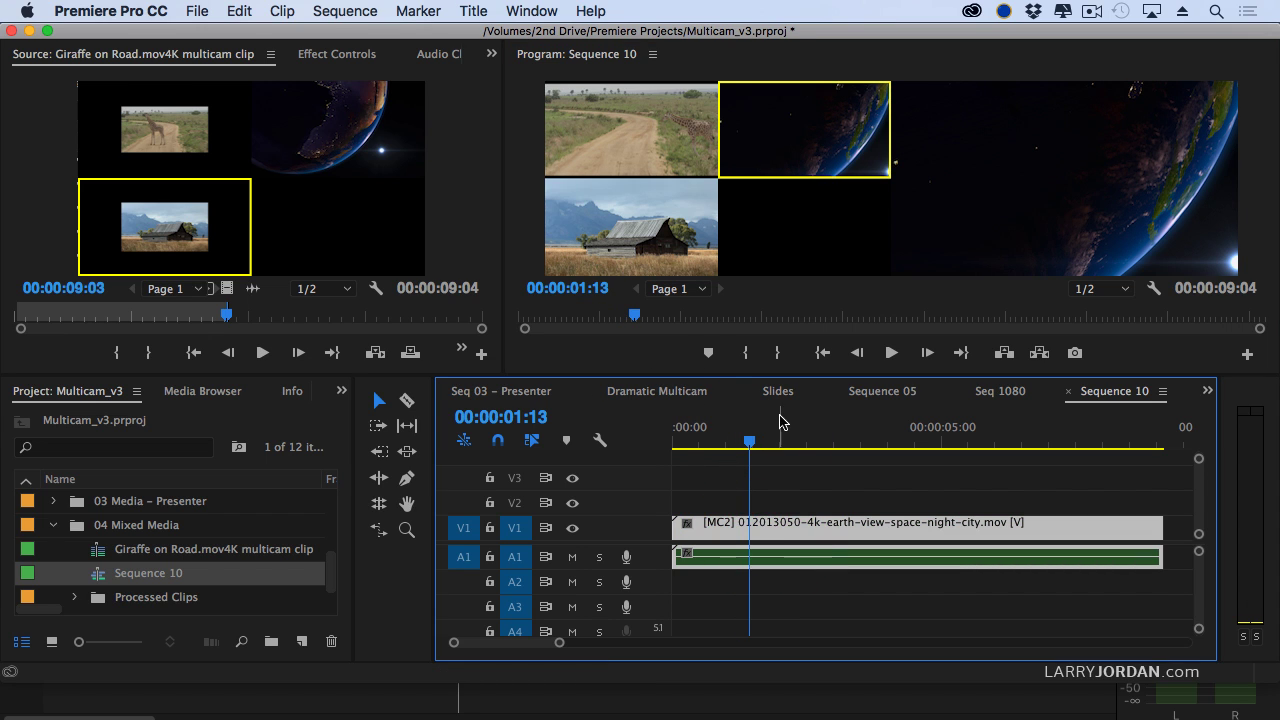
{"action": "left_click_drag", "start_coordinate": [750, 442], "coordinate": [644, 440]}
{"action": "left_click", "coordinate": [591, 130]}
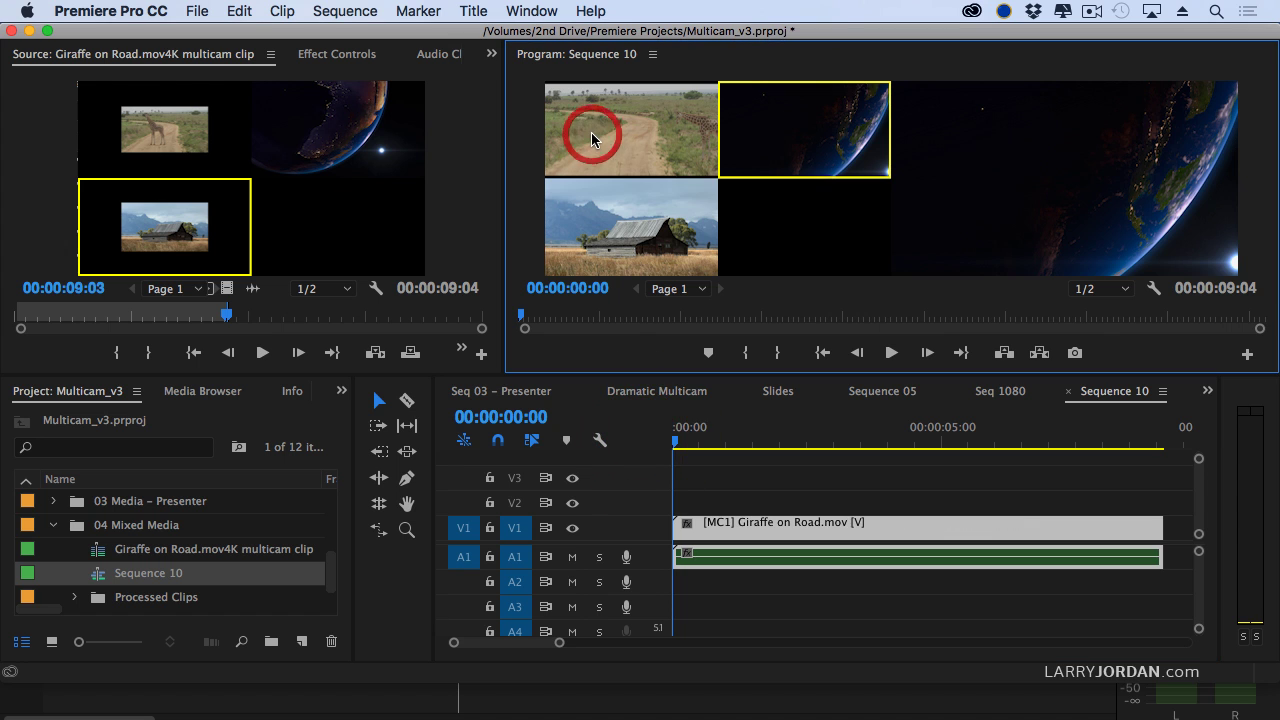
- During playback, cut live between barn, Earth and giraffe angles, then stop to commit the cuts
{"action": "key", "text": "space"}
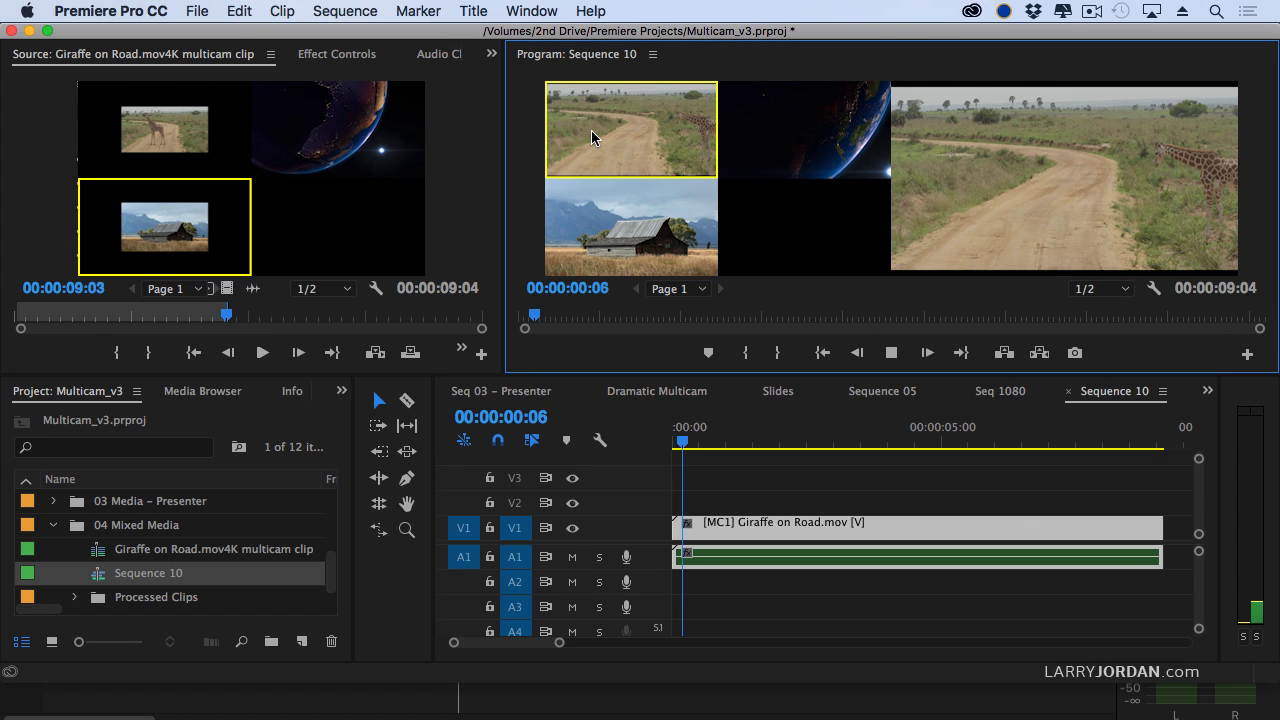
{"action": "left_click", "coordinate": [609, 206]}
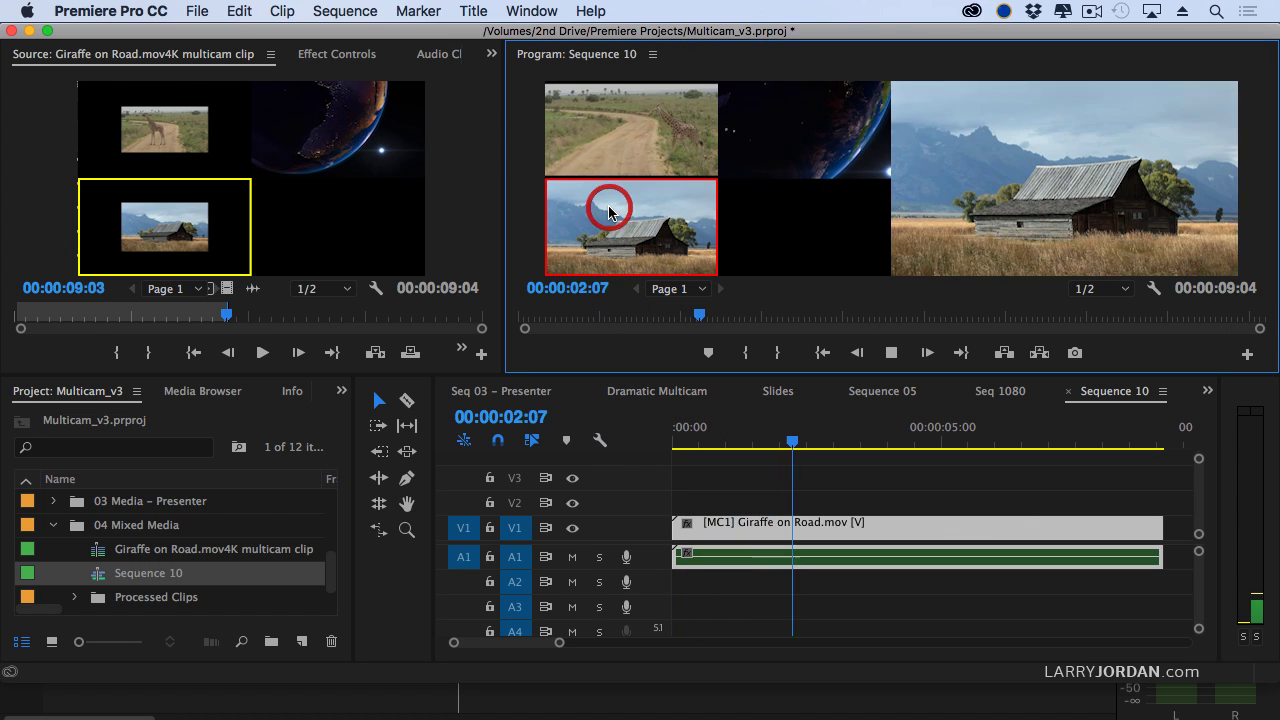
{"action": "left_click", "coordinate": [811, 135]}
{"action": "left_click", "coordinate": [612, 121]}
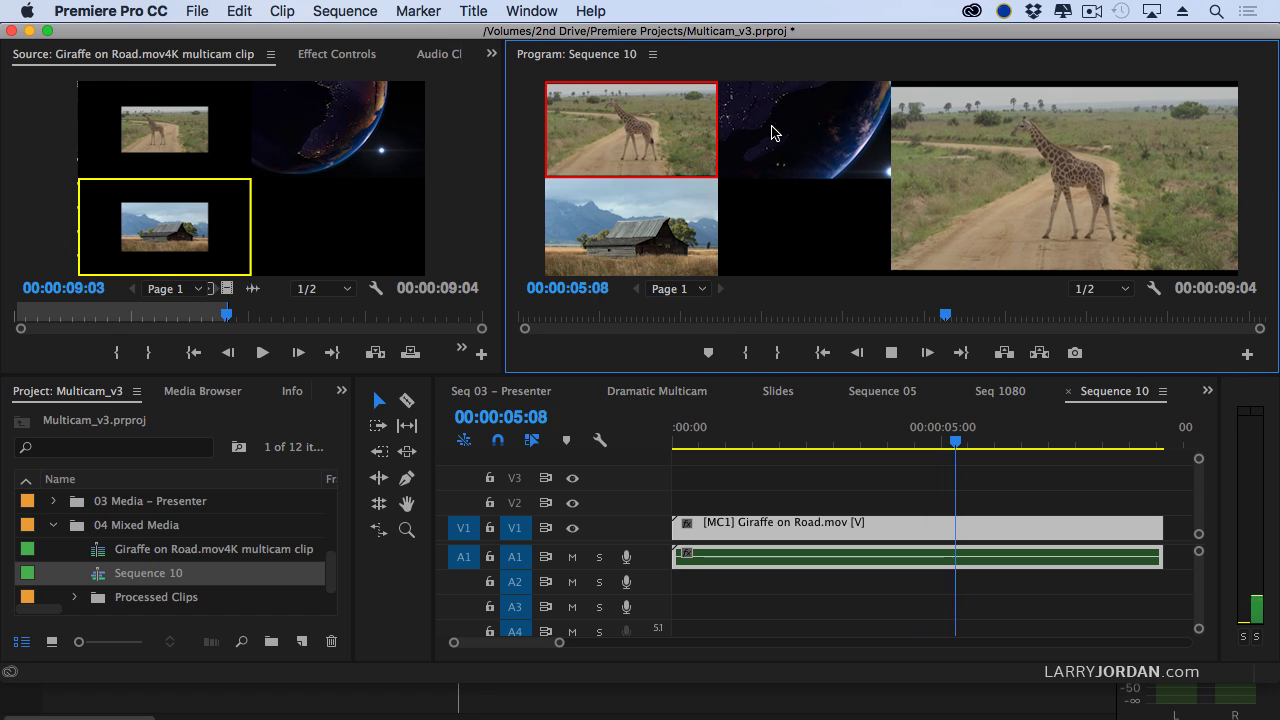
{"action": "left_click", "coordinate": [771, 126]}
{"action": "left_click", "coordinate": [613, 122]}
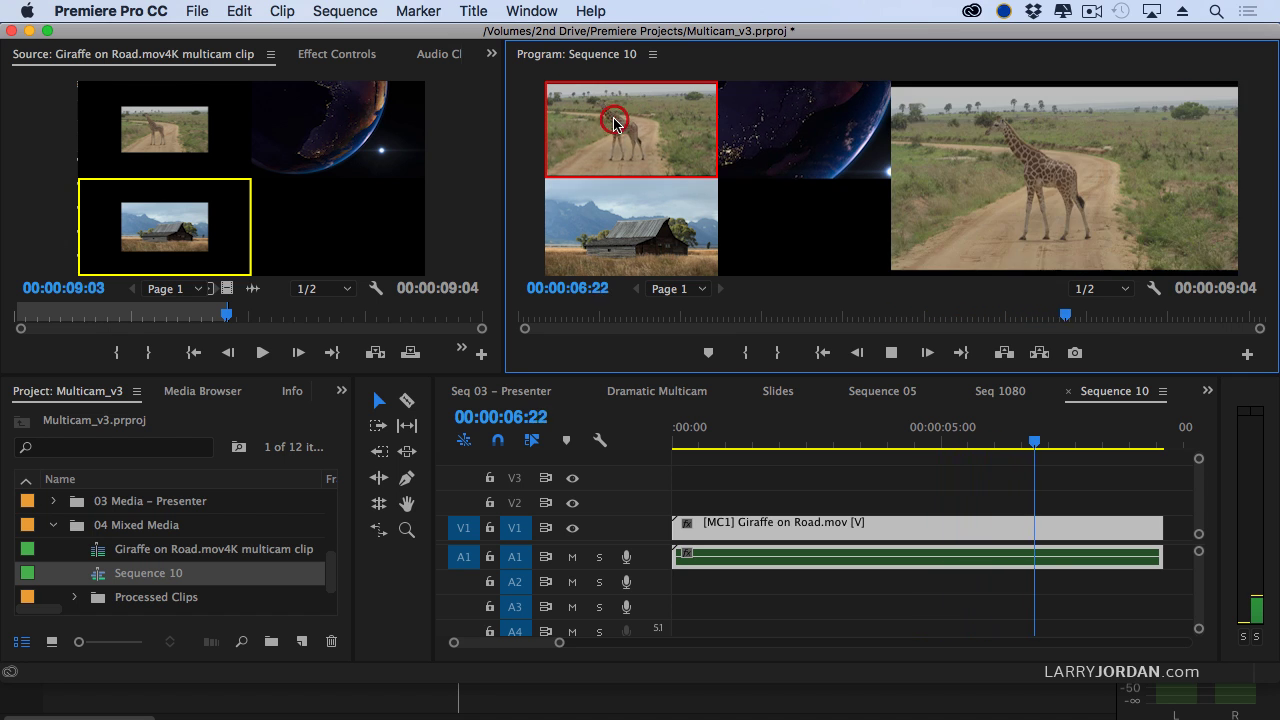
{"action": "left_click", "coordinate": [766, 130]}
{"action": "key", "text": "space"}
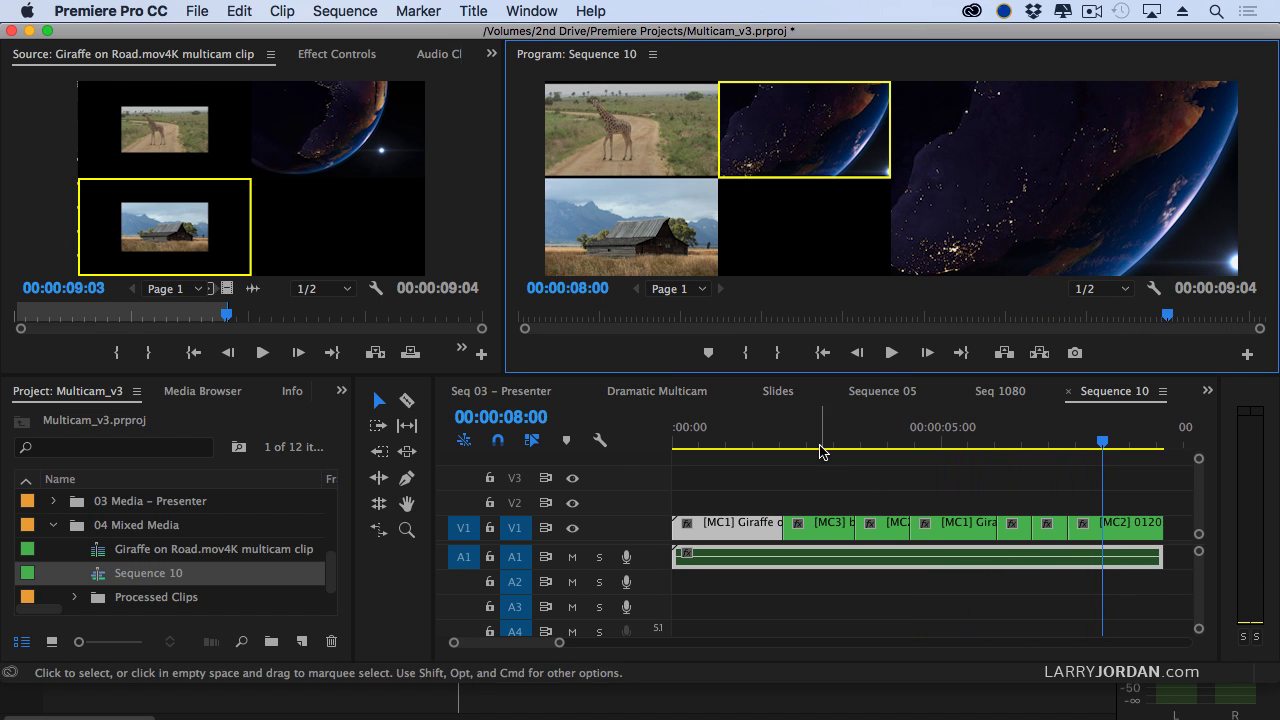
- Review the new cuts and select the short Earth clip at 00:00:03:24
{"action": "left_click", "coordinate": [820, 443]}
{"action": "left_click", "coordinate": [714, 438]}
{"action": "left_click", "coordinate": [820, 441]}
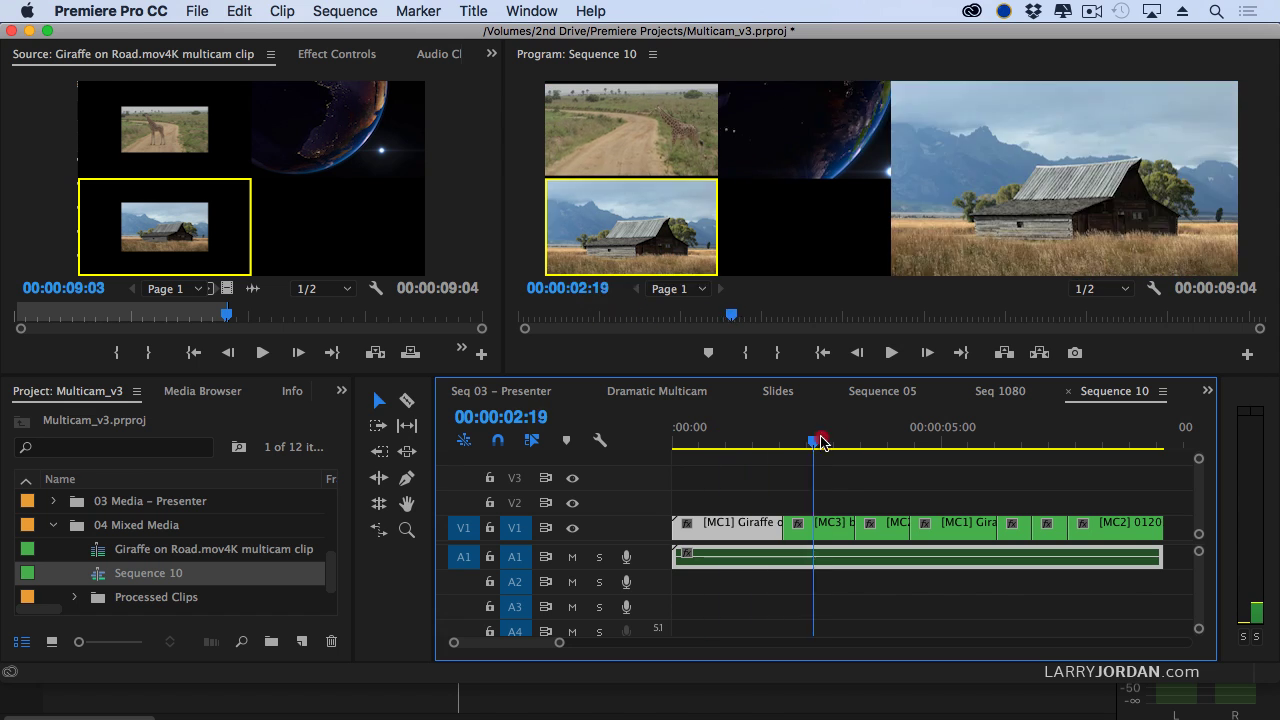
{"action": "left_click", "coordinate": [858, 441]}
{"action": "left_click_drag", "start_coordinate": [866, 441], "coordinate": [876, 441]}
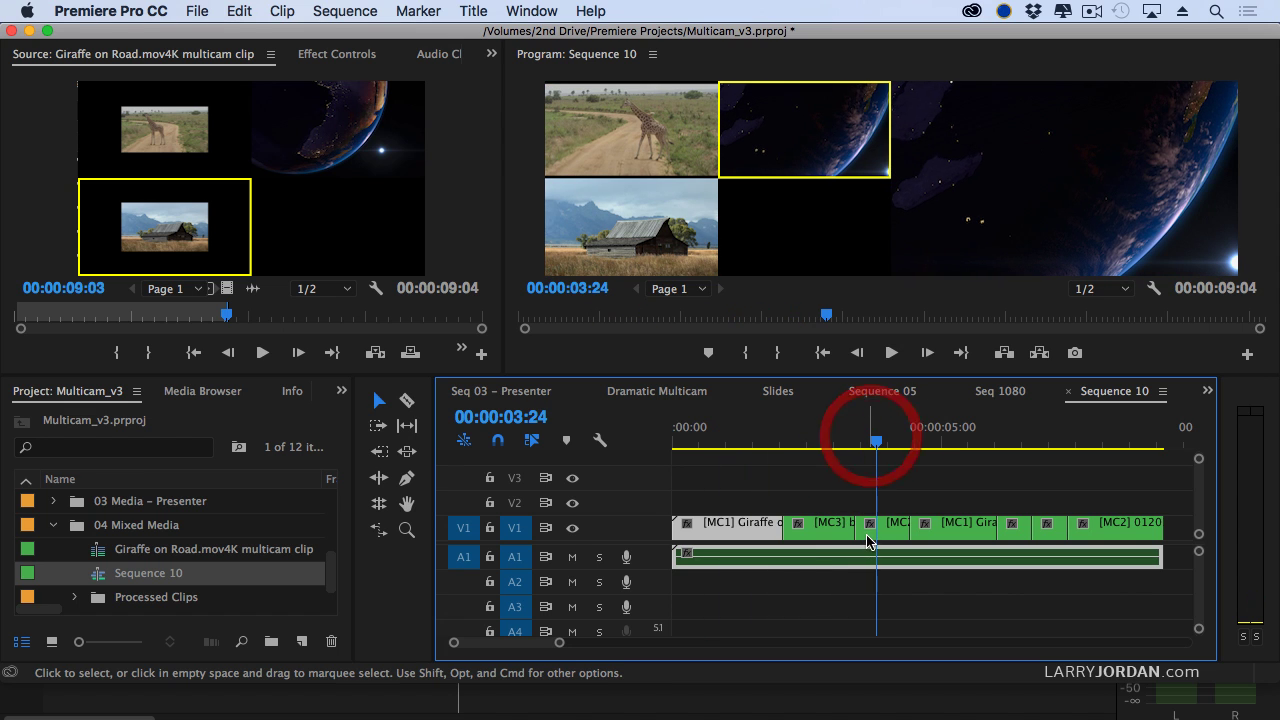
{"action": "left_click", "coordinate": [868, 530]}
- Set the short Earth clip to the sequence frame size
{"action": "right_click", "coordinate": [874, 530]}
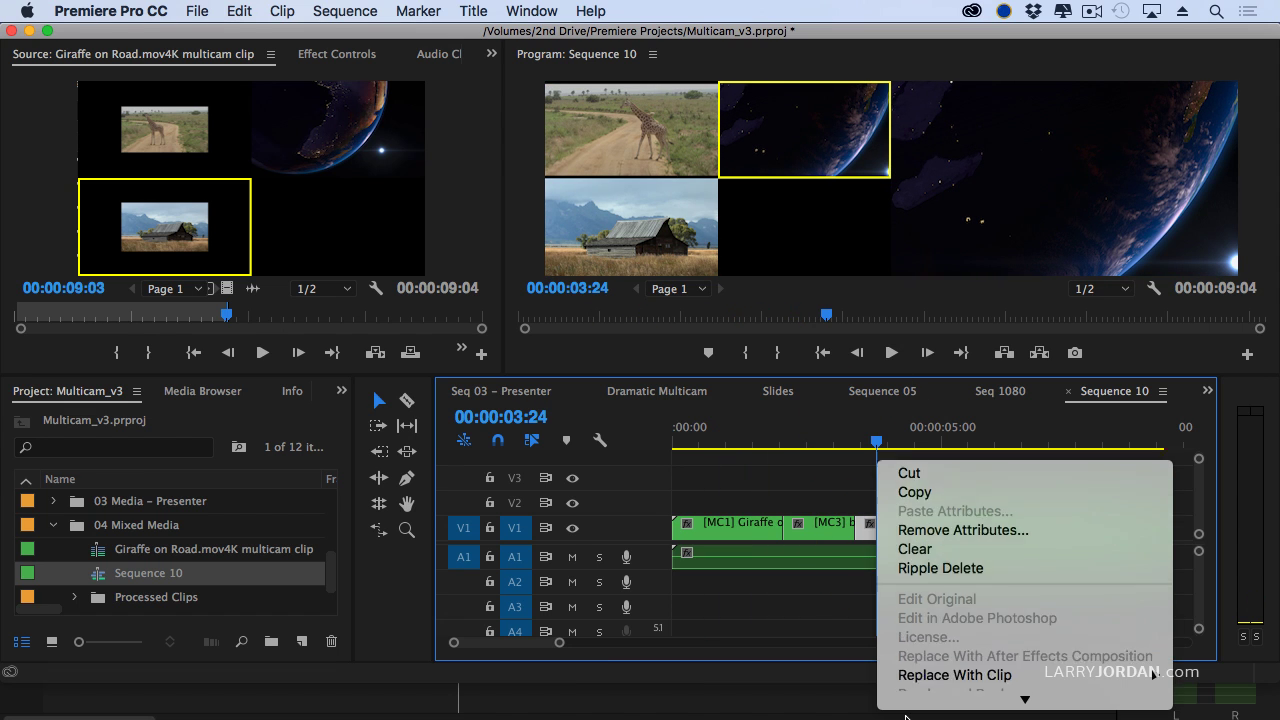
{"action": "mouse_move", "coordinate": [906, 716]}
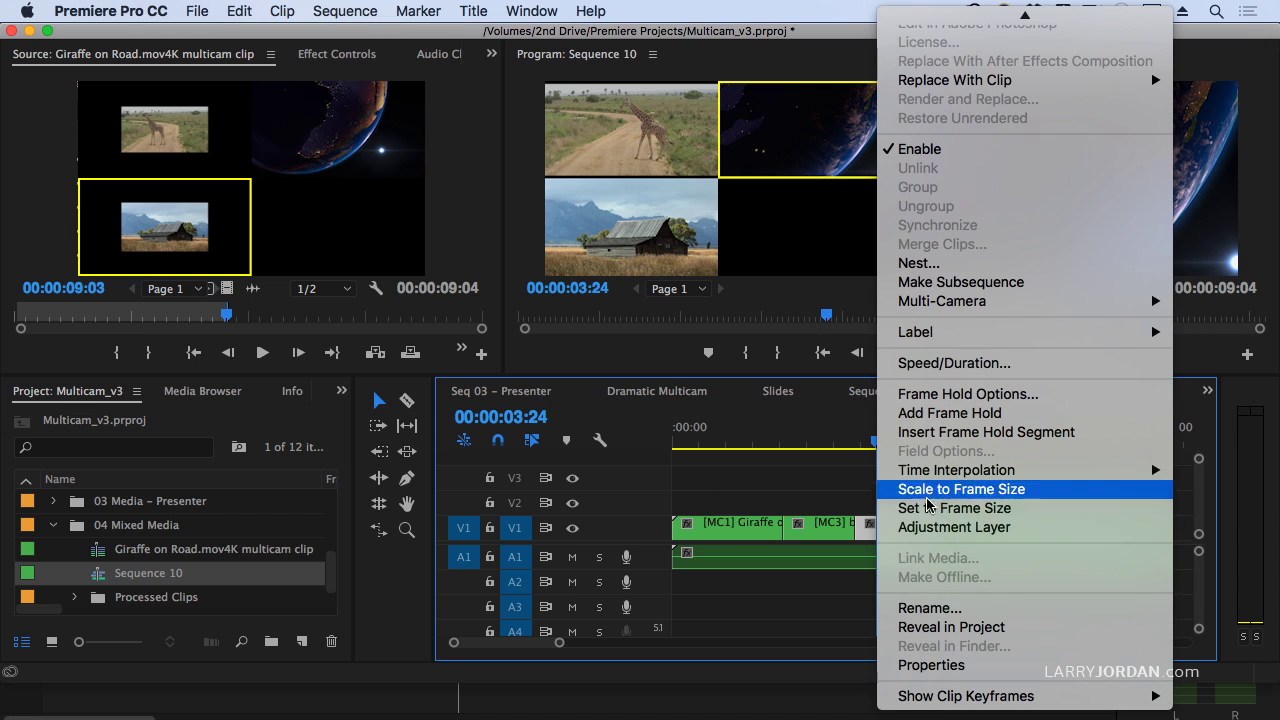
{"action": "left_click", "coordinate": [928, 508]}
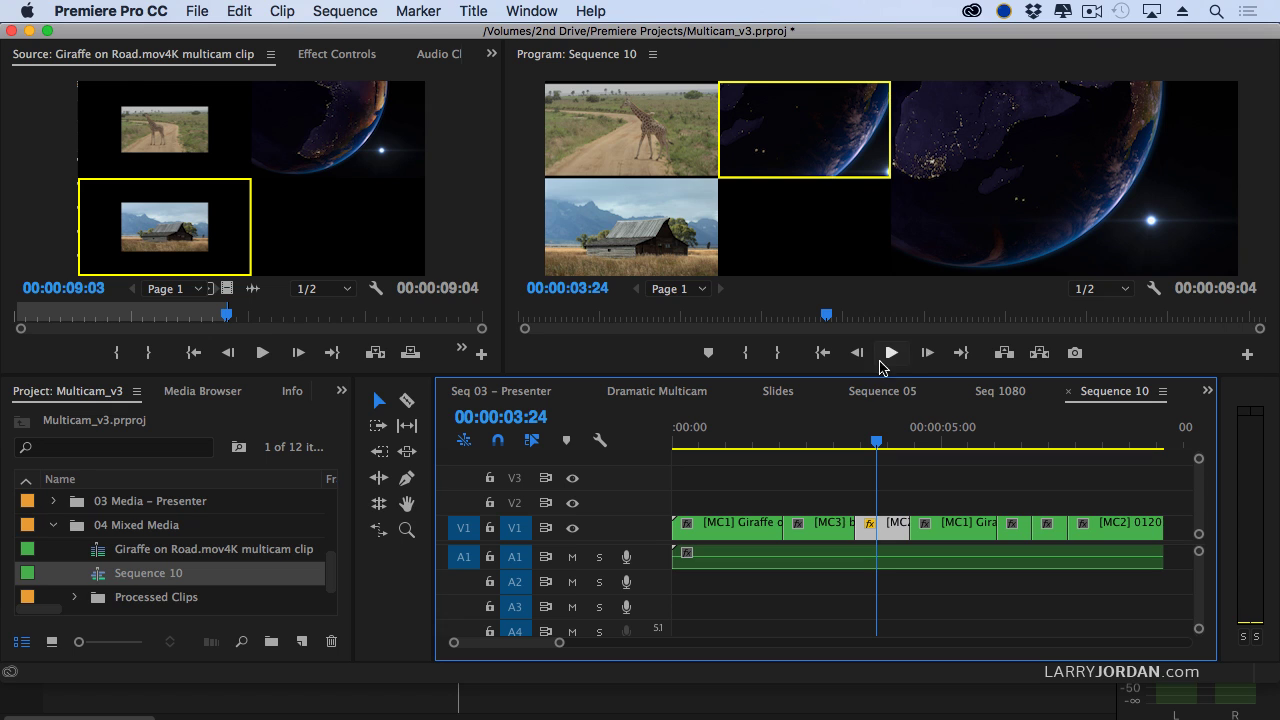
{"action": "mouse_move", "coordinate": [876, 444]}
{"action": "left_mouse_down"}
{"action": "mouse_move", "coordinate": [891, 444]}
{"action": "mouse_move", "coordinate": [880, 444]}
{"action": "left_mouse_up"}
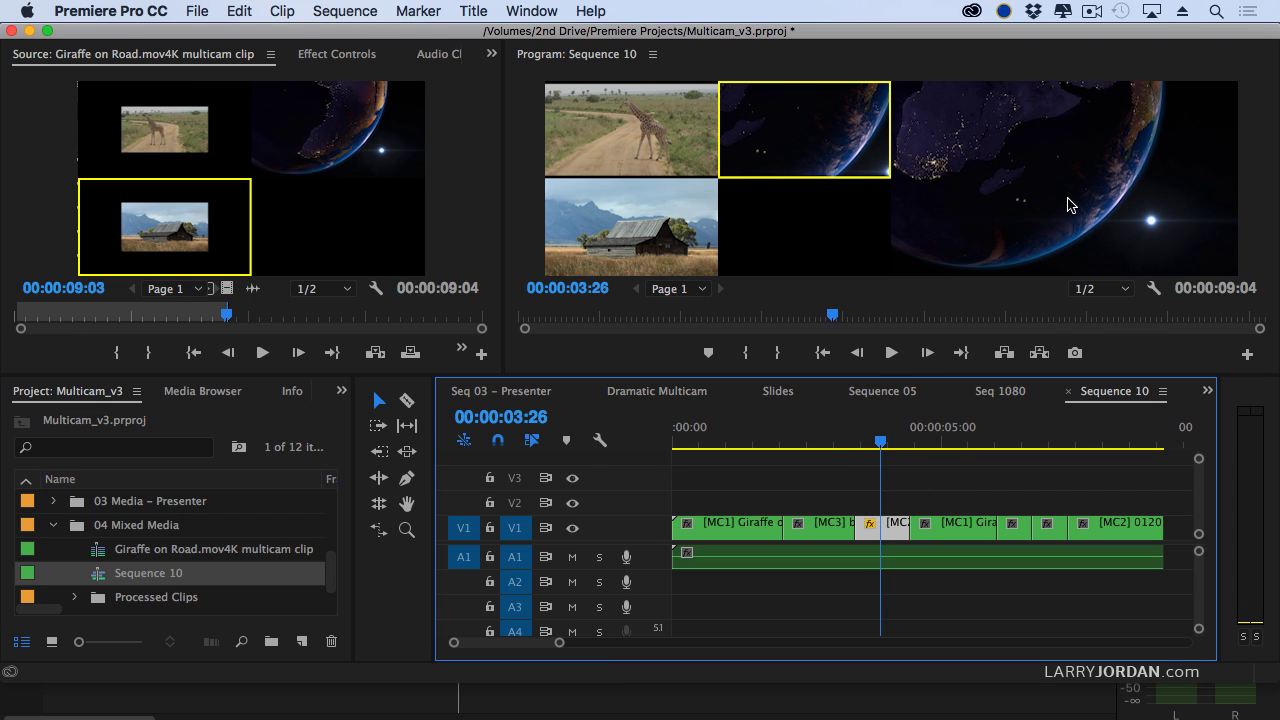
- Raise the Earth clip's Scale to 75 in Effect Controls
{"action": "left_click", "coordinate": [873, 535]}
{"action": "left_click", "coordinate": [314, 56]}
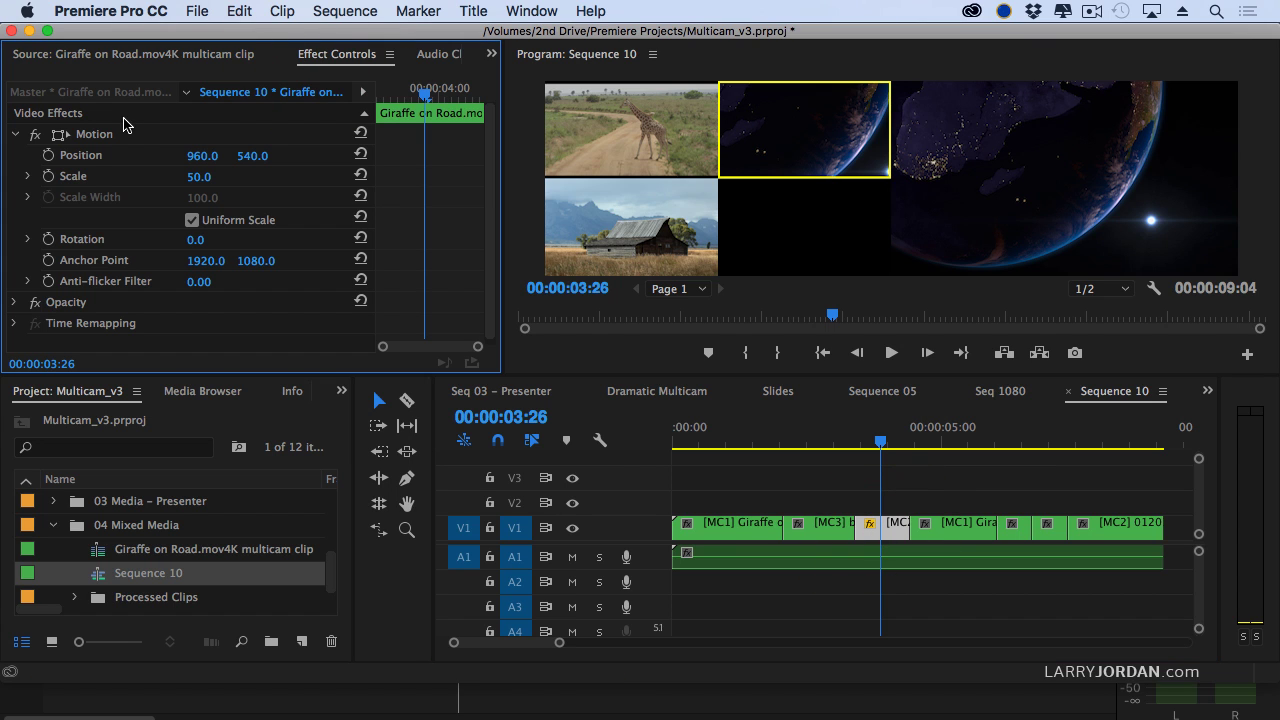
{"action": "left_click", "coordinate": [28, 176]}
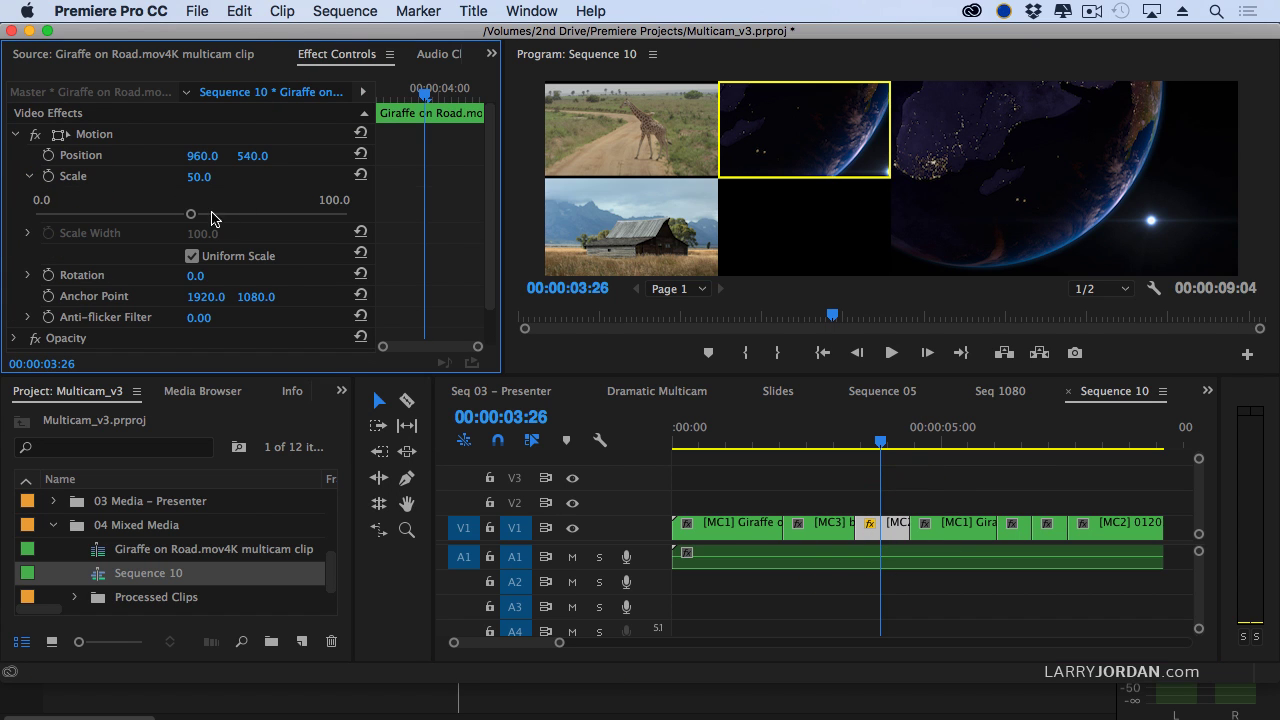
{"action": "left_click_drag", "start_coordinate": [192, 218], "coordinate": [268, 223]}
- Set the later Earth clips, including the one at 00:00:07:21, to frame size
{"action": "left_click", "coordinate": [945, 430]}
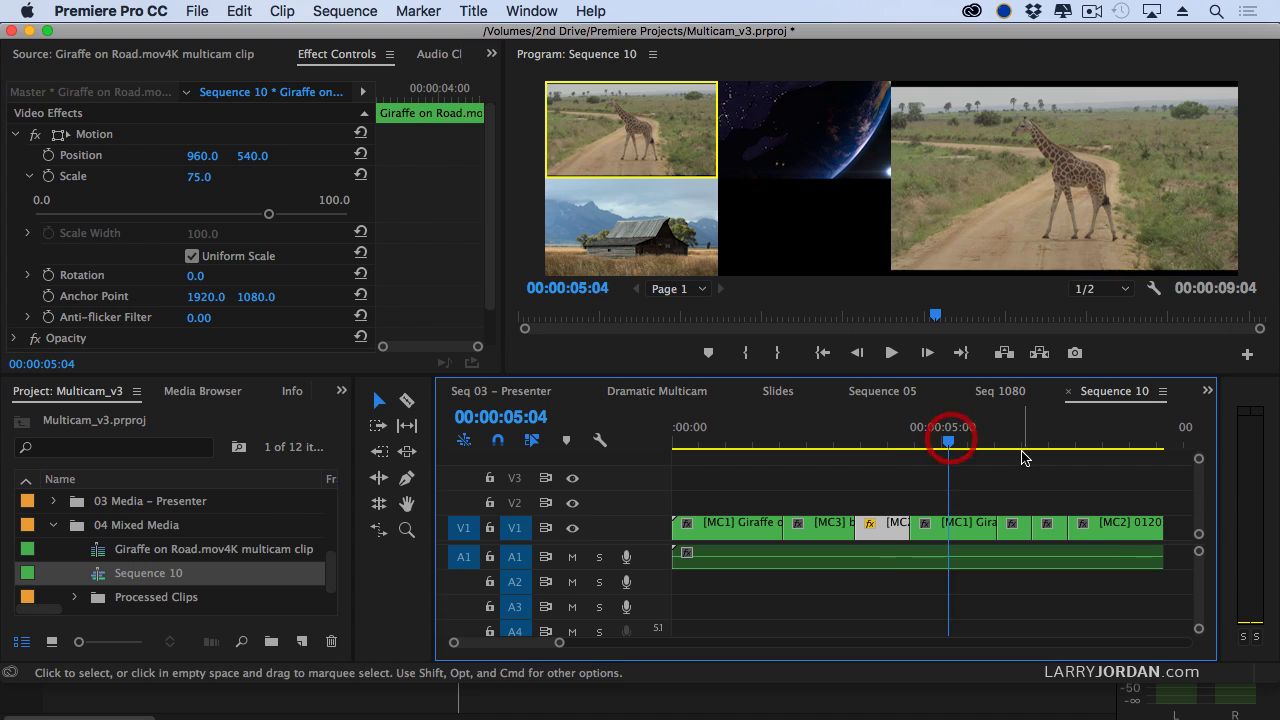
{"action": "left_click", "coordinate": [1014, 432]}
{"action": "left_click", "coordinate": [1013, 530]}
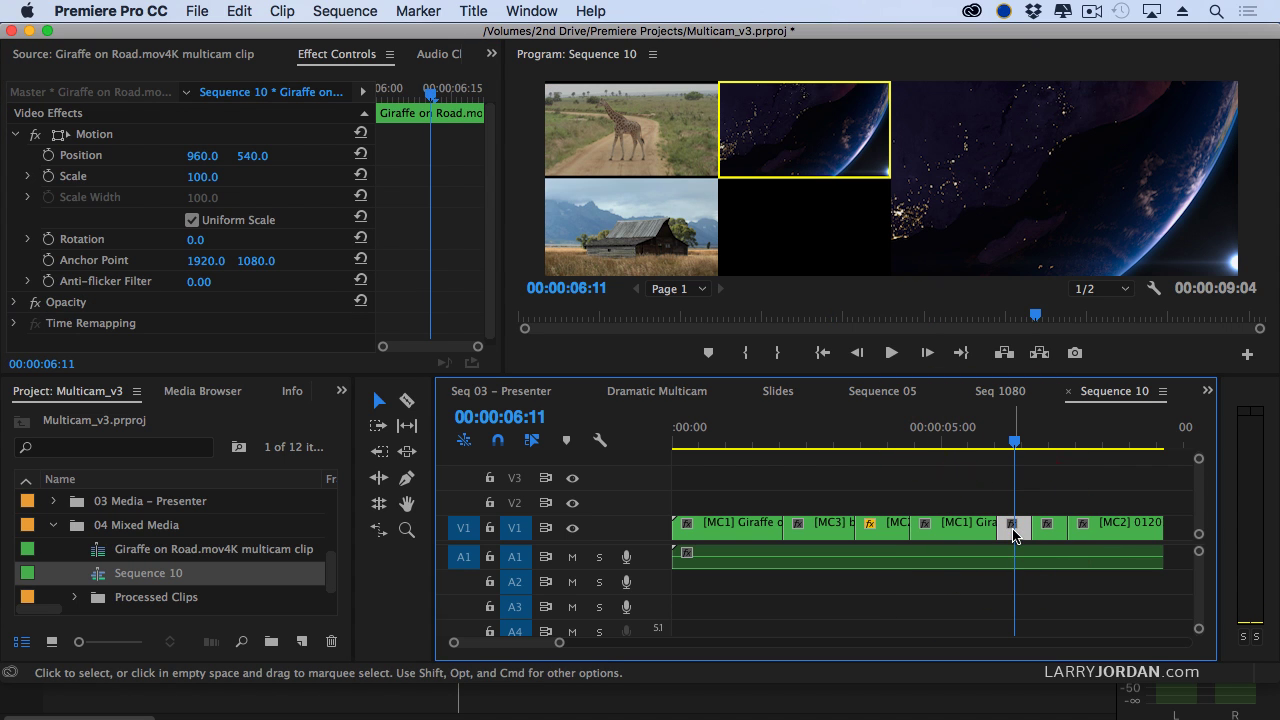
{"action": "right_click", "coordinate": [1007, 534]}
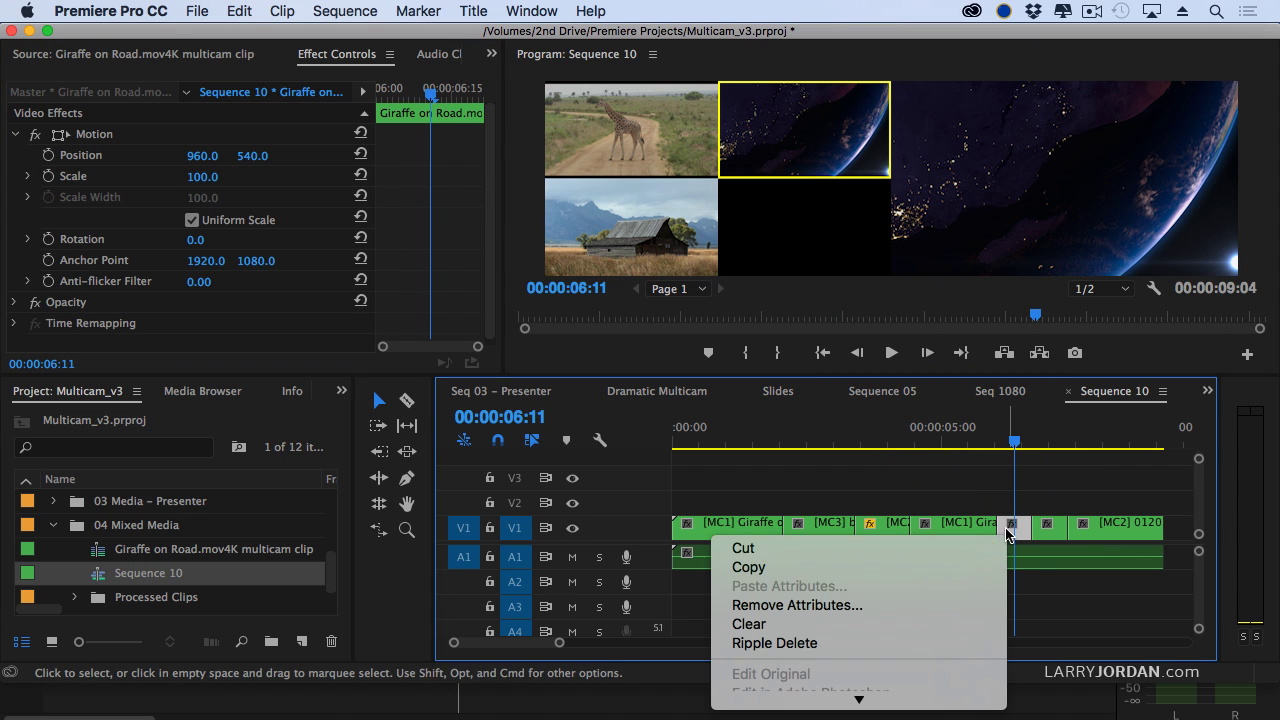
{"action": "left_click", "coordinate": [788, 510]}
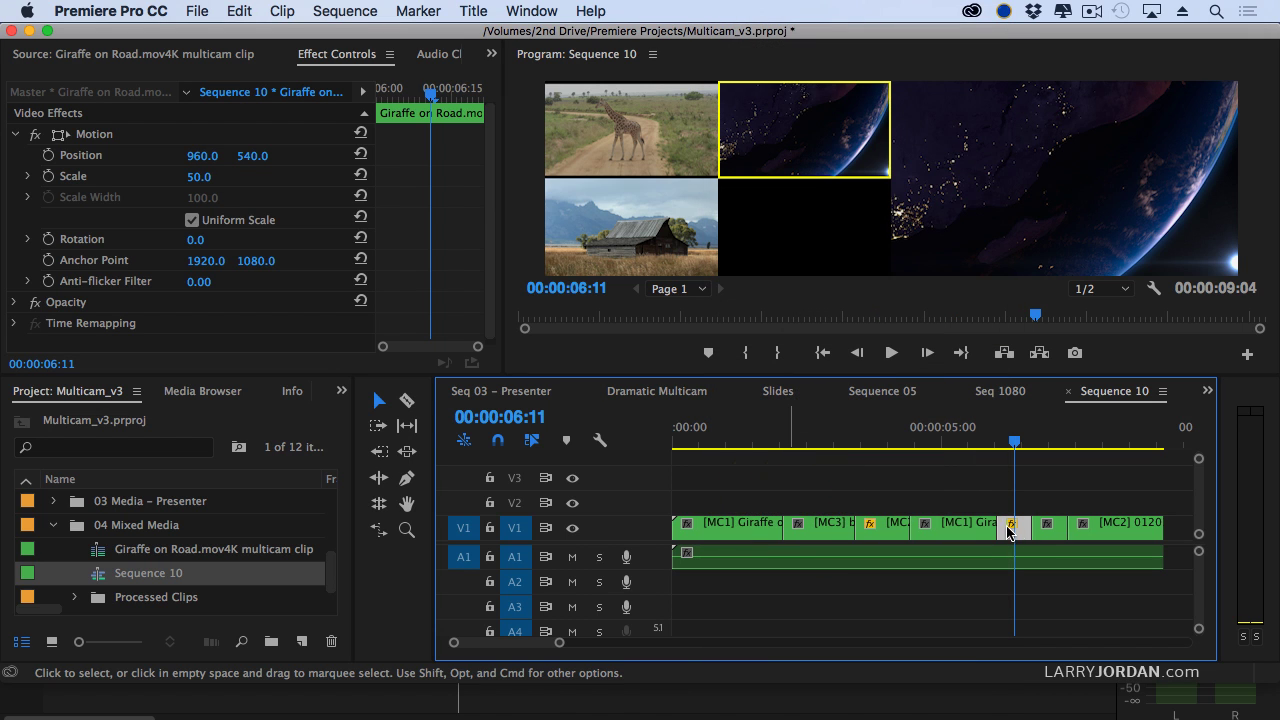
{"action": "left_click", "coordinate": [1086, 437]}
{"action": "right_click", "coordinate": [1113, 527]}
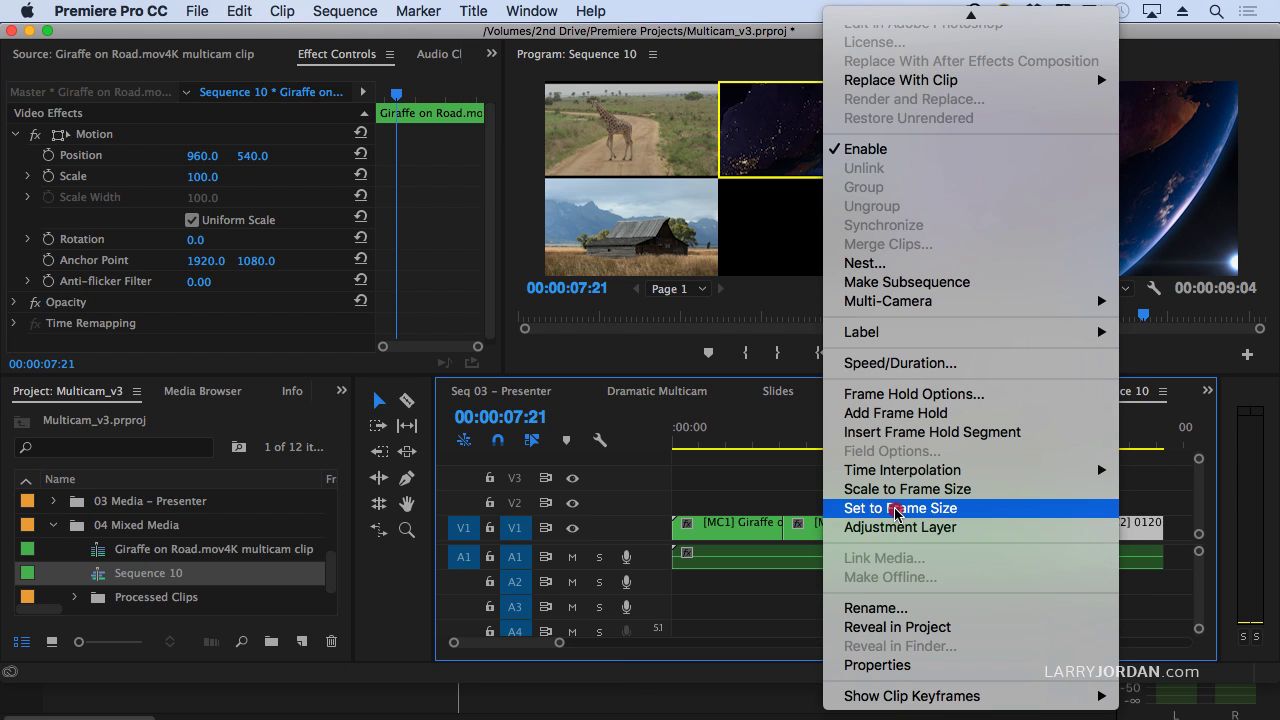
{"action": "left_click", "coordinate": [908, 500]}
- Raise the last Earth clip's Scale from 50 to 67 and review at 03:22, 06:12 and 08:01
{"action": "key", "text": "Right"}
{"action": "key", "text": "Right"}
{"action": "key", "text": "Right"}
{"action": "key", "text": "Right"}
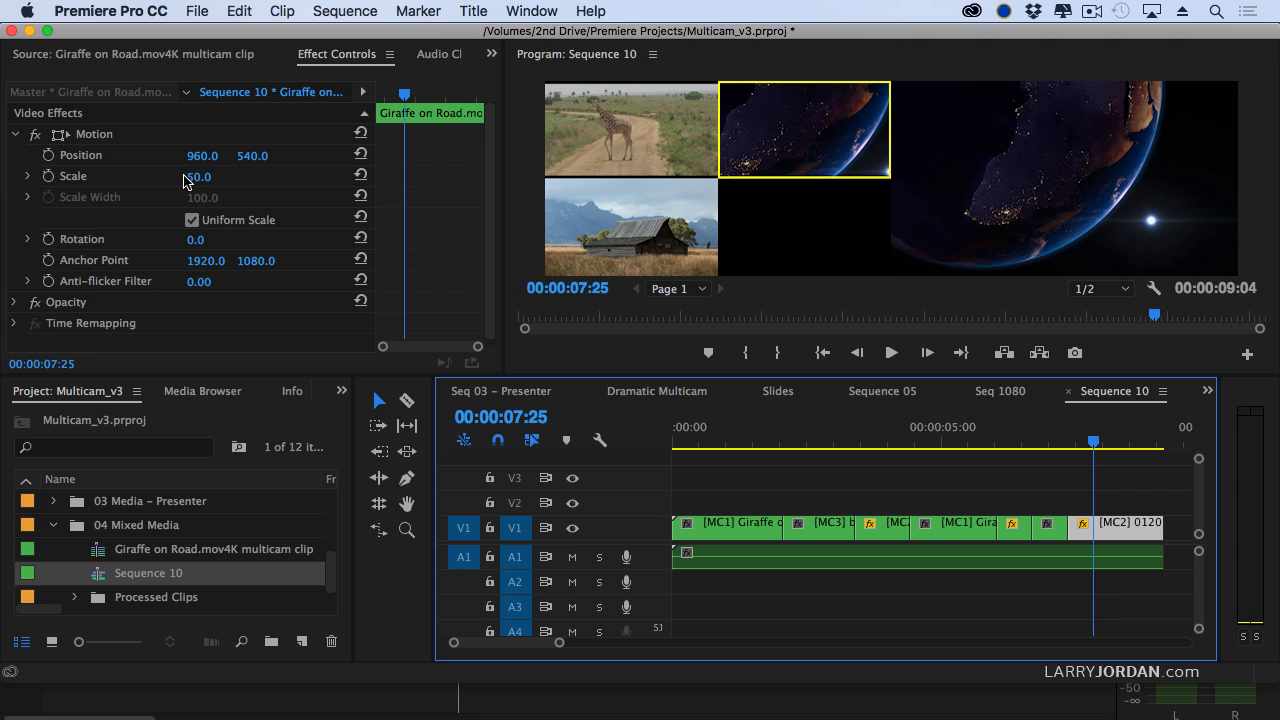
{"action": "left_click", "coordinate": [24, 177]}
{"action": "left_click_drag", "start_coordinate": [194, 214], "coordinate": [244, 215]}
{"action": "key", "text": "shift+0"}
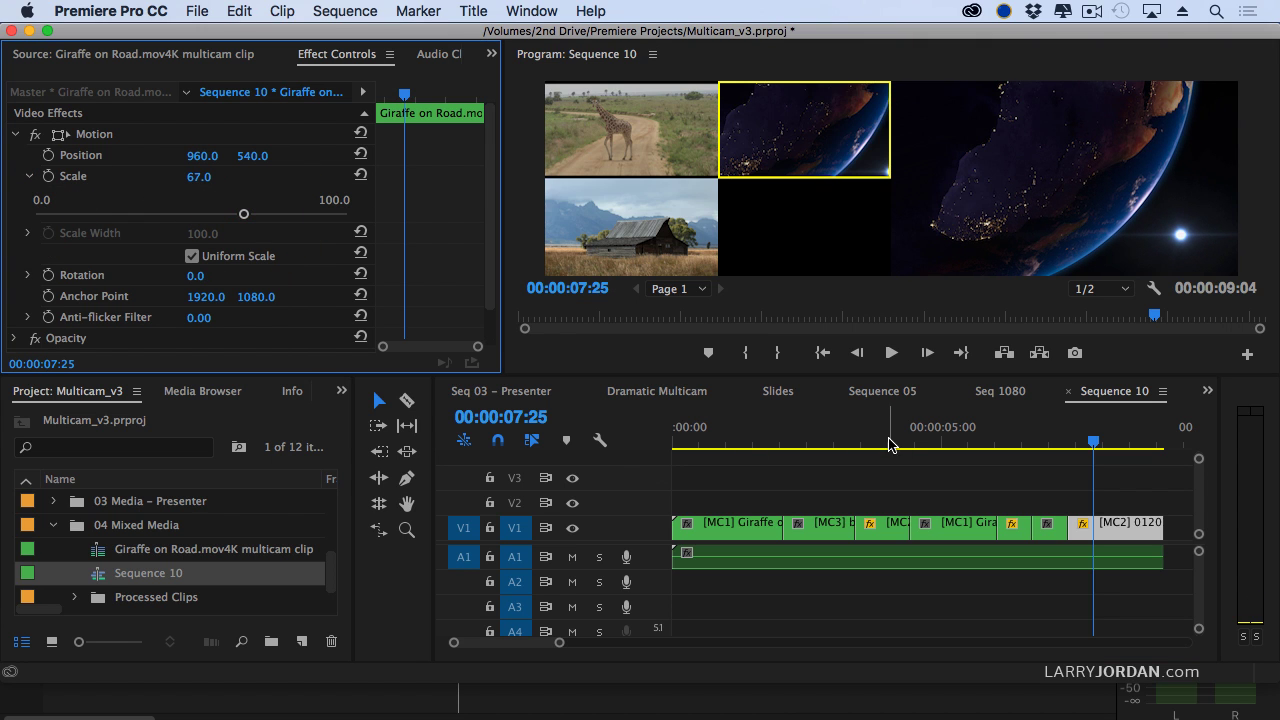
{"action": "left_click", "coordinate": [873, 441]}
{"action": "left_click", "coordinate": [1016, 441]}
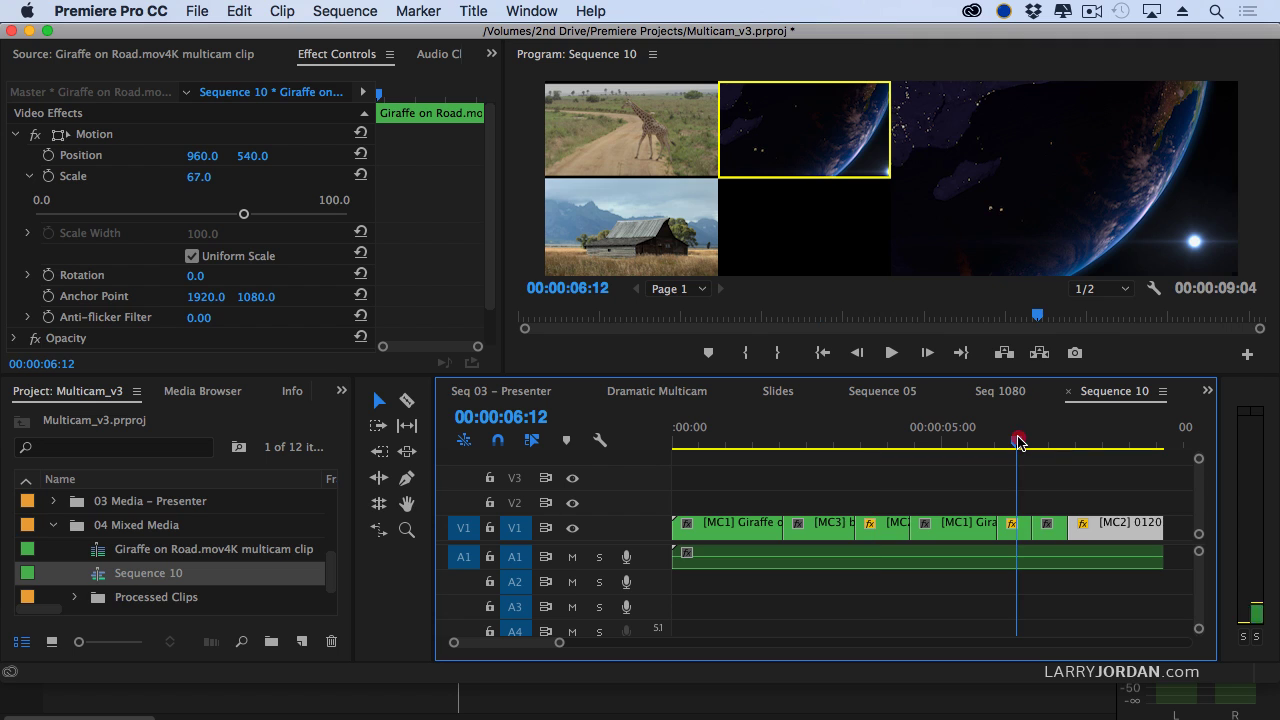
{"action": "left_click", "coordinate": [1107, 444]}
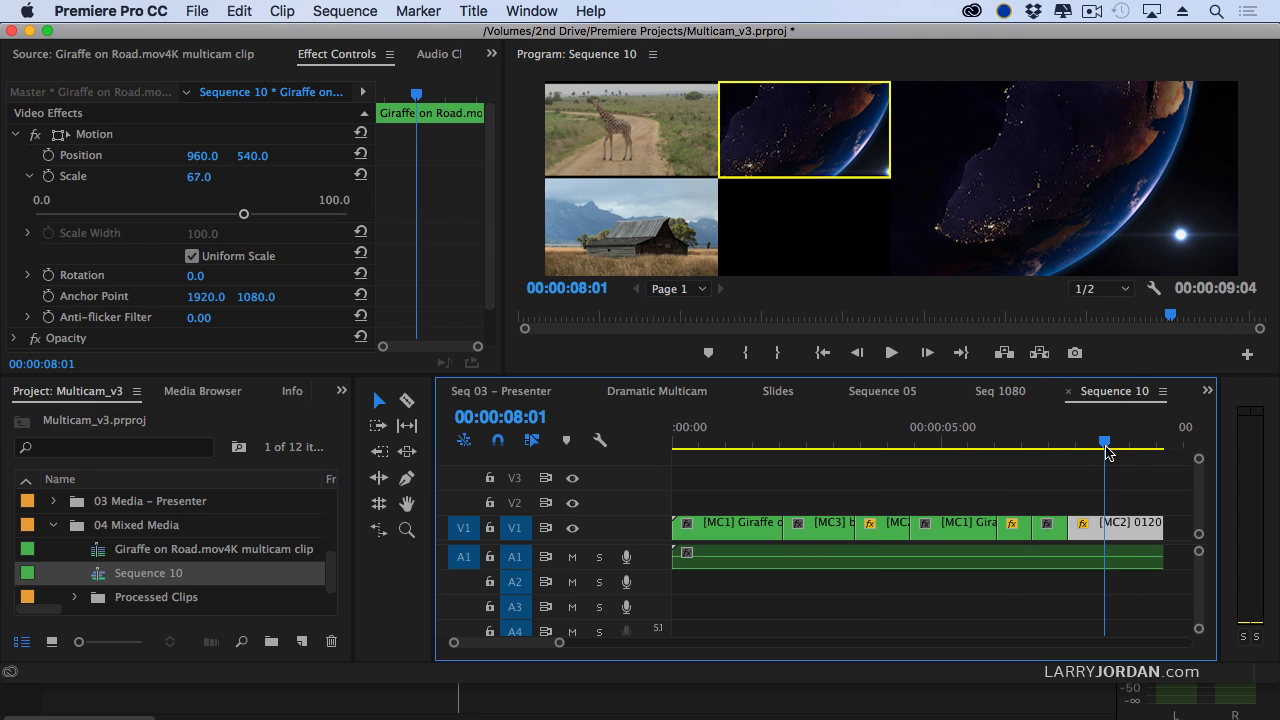